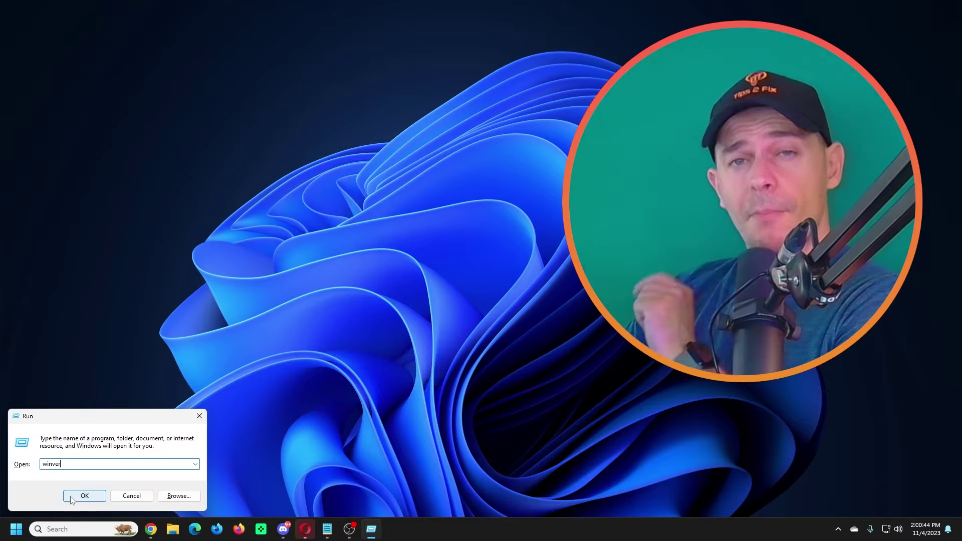
Open About Windows showing version 23H2, OS build 22631.2506, and move the dialog aside
{"action": "left_click", "coordinate": [80, 496]}
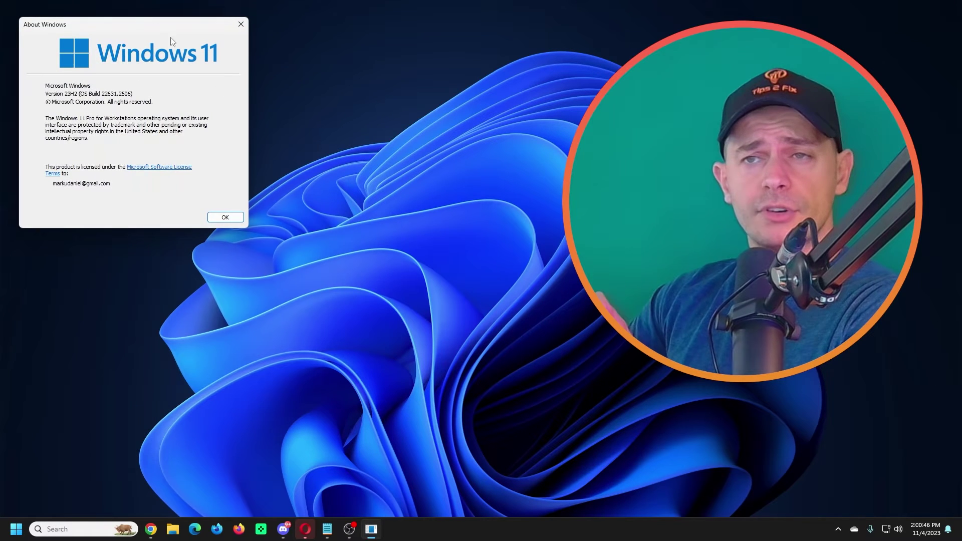
{"action": "left_click_drag", "start_coordinate": [134, 24], "coordinate": [210, 66]}
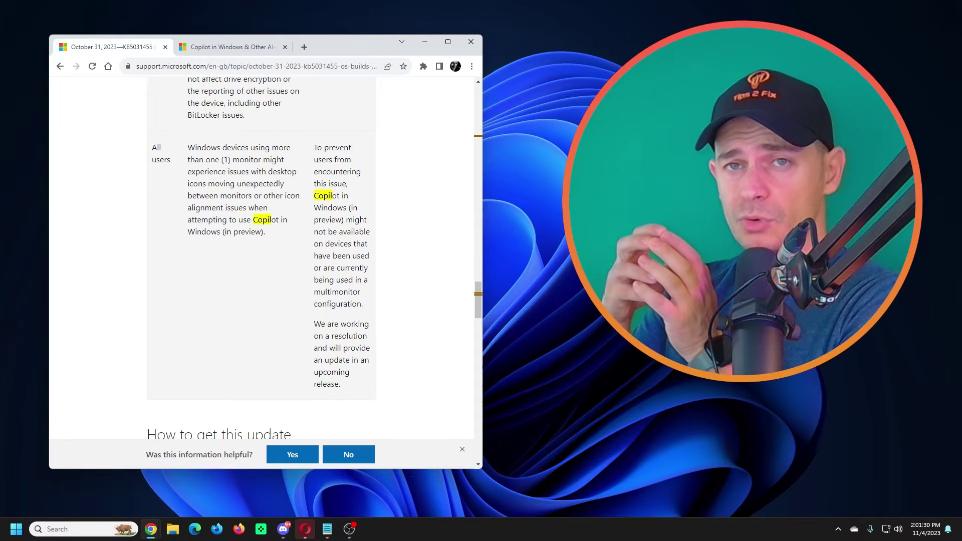
Highlight the KB5031455 known-issue text about Copilot icon alignment on multiple monitors
{"action": "left_click_drag", "start_coordinate": [191, 208], "coordinate": [249, 222]}
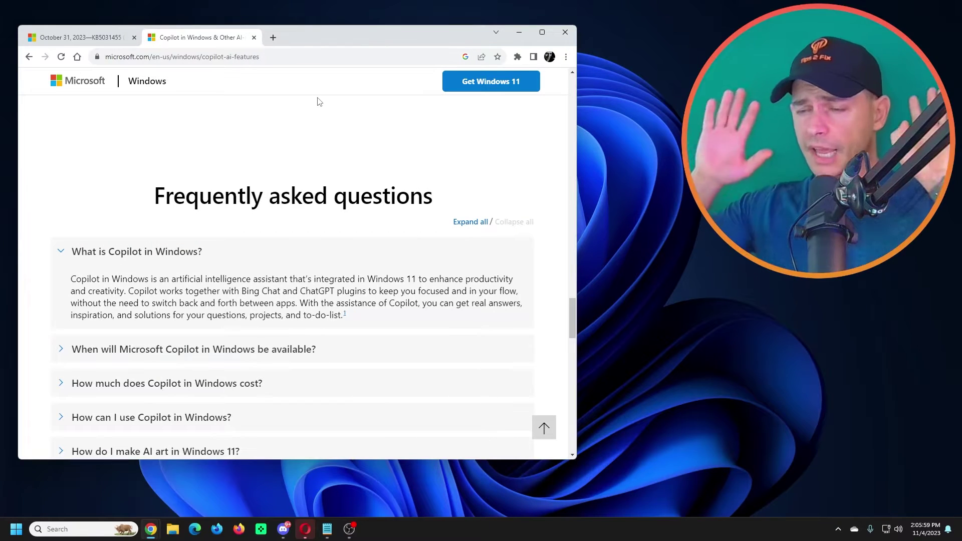
Highlight the 'AI assistant' and Bing Chat sentences in the Copilot FAQ answer, then open Start
{"action": "scroll", "coordinate": [189, 232], "scroll_direction": "down", "scroll_amount": 1}
{"action": "scroll", "coordinate": [189, 232], "scroll_direction": "down", "scroll_amount": 1}
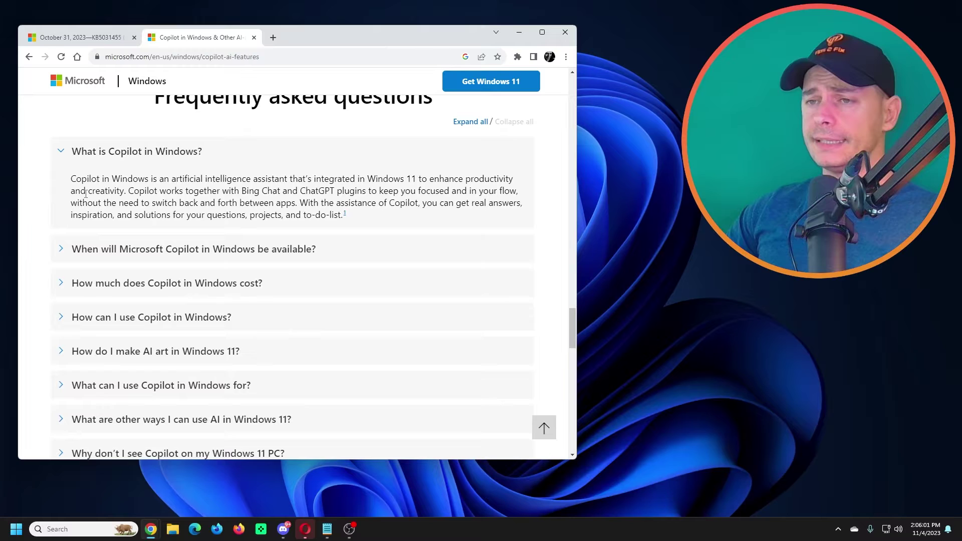
{"action": "left_click_drag", "start_coordinate": [151, 180], "coordinate": [303, 188]}
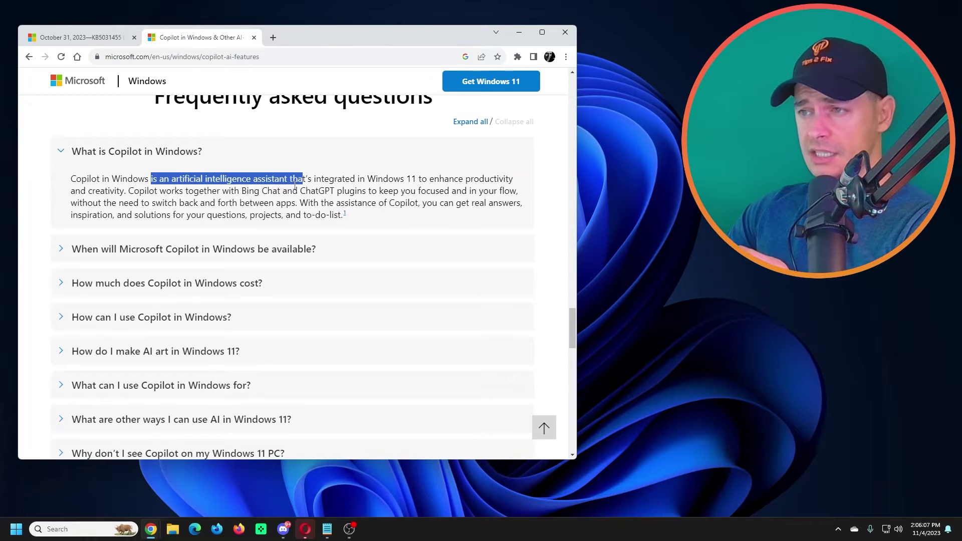
{"action": "left_click", "coordinate": [421, 181]}
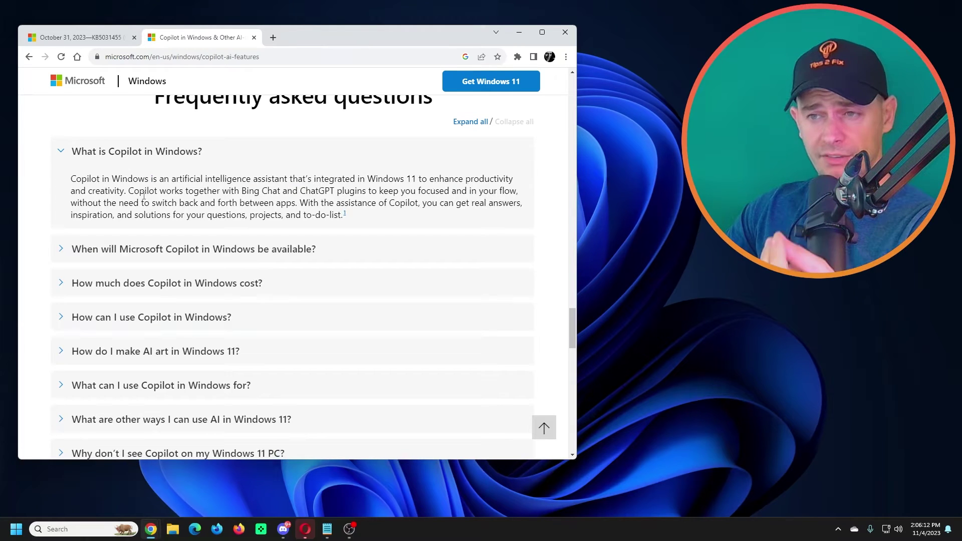
{"action": "left_click_drag", "start_coordinate": [130, 191], "coordinate": [367, 192]}
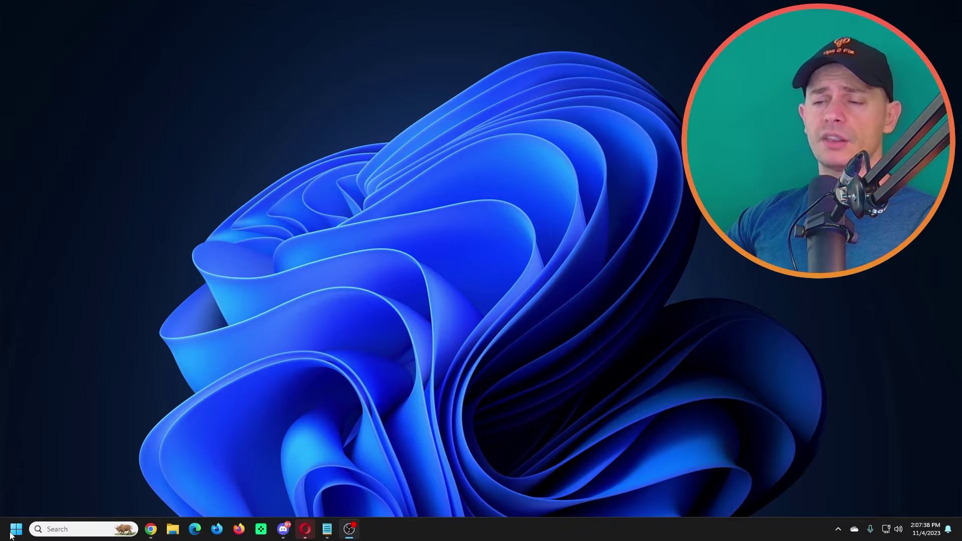
{"action": "left_click", "coordinate": [11, 536]}
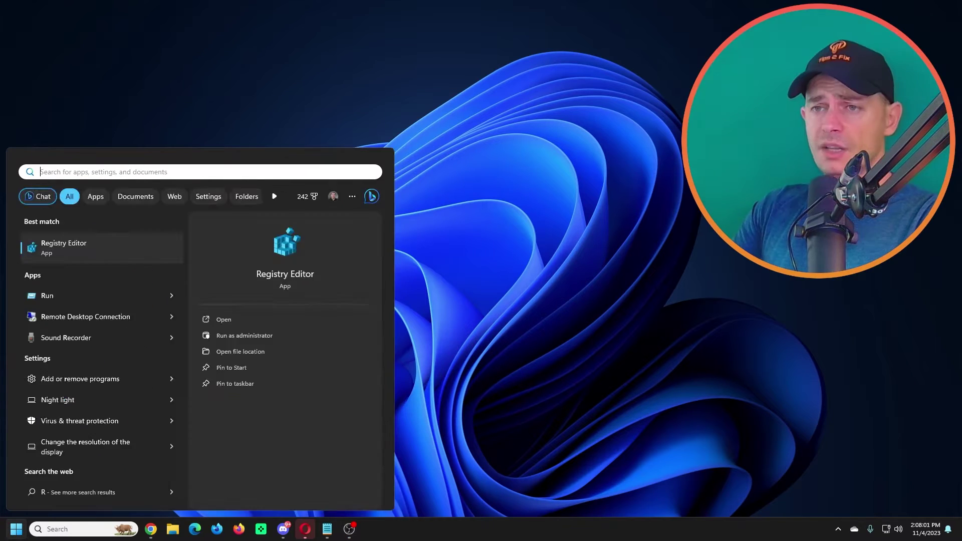
Search Start for 'regist' and bring up Registry Editor's launch options
{"action": "key", "text": "BackSpace"}
{"action": "key", "text": "BackSpace"}
{"action": "key", "text": "BackSpace"}
{"action": "key", "text": "BackSpace"}
{"action": "type", "text": "regis"}
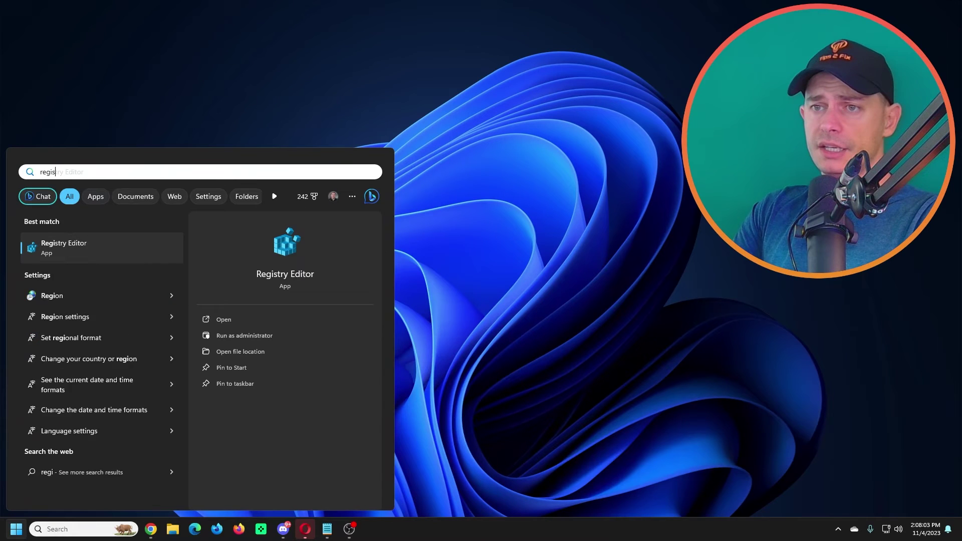
{"action": "type", "text": "t"}
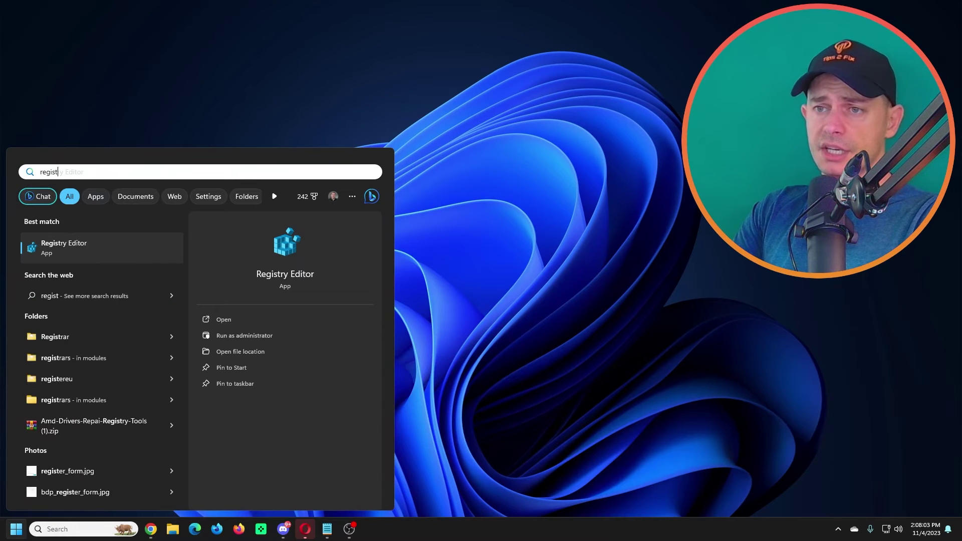
{"action": "right_click", "coordinate": [57, 254]}
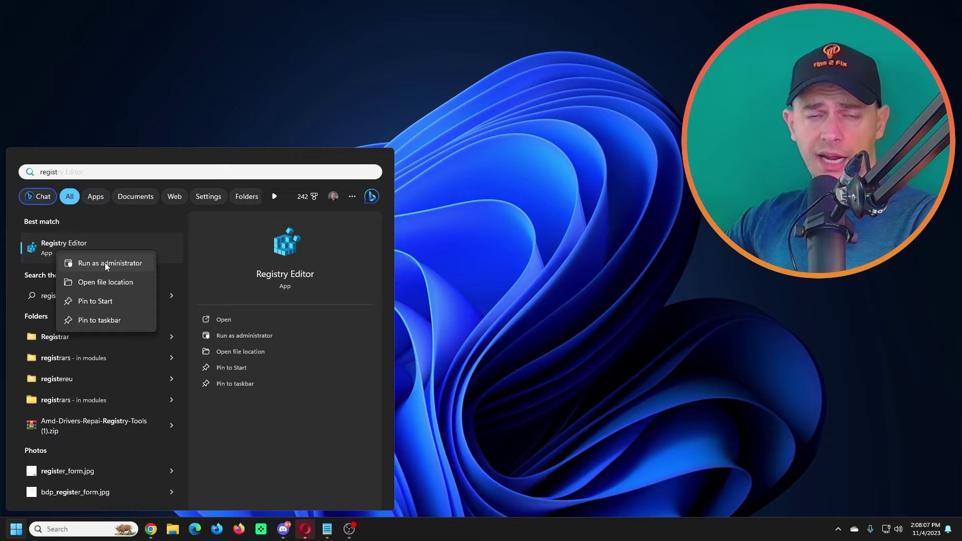
Launch Registry Editor as administrator, restore its window, and expand HKEY_CURRENT_USER\Software\Microsoft
{"action": "left_click", "coordinate": [132, 263]}
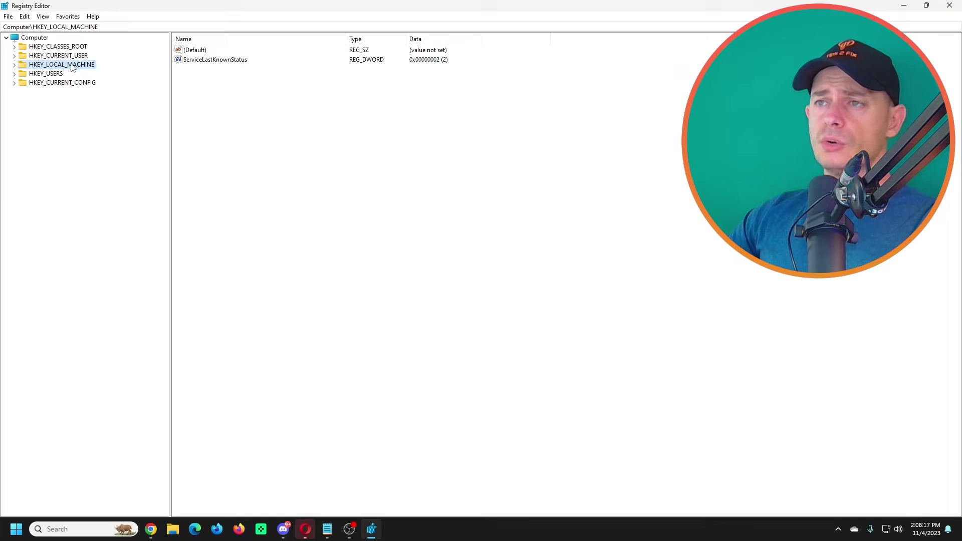
{"action": "key", "text": "Up"}
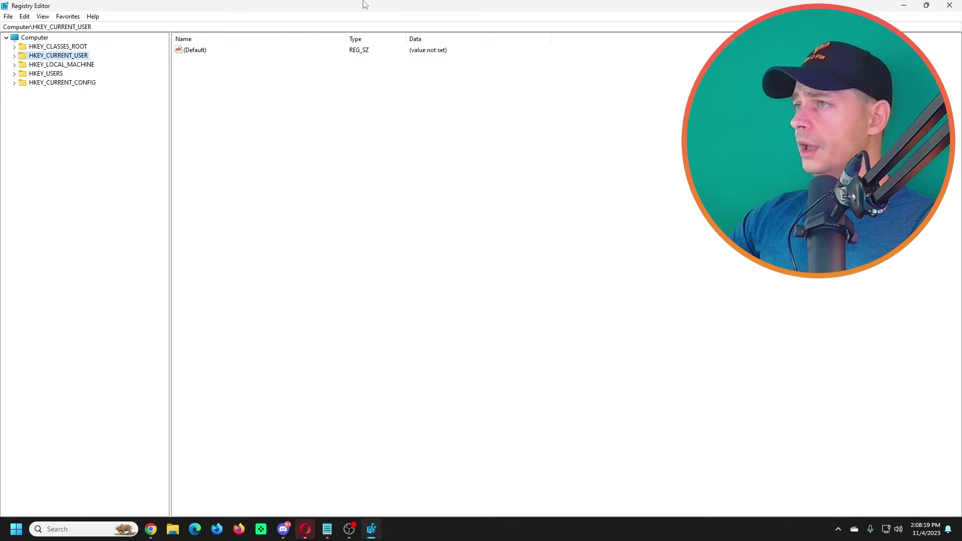
{"action": "double_click", "coordinate": [365, 5]}
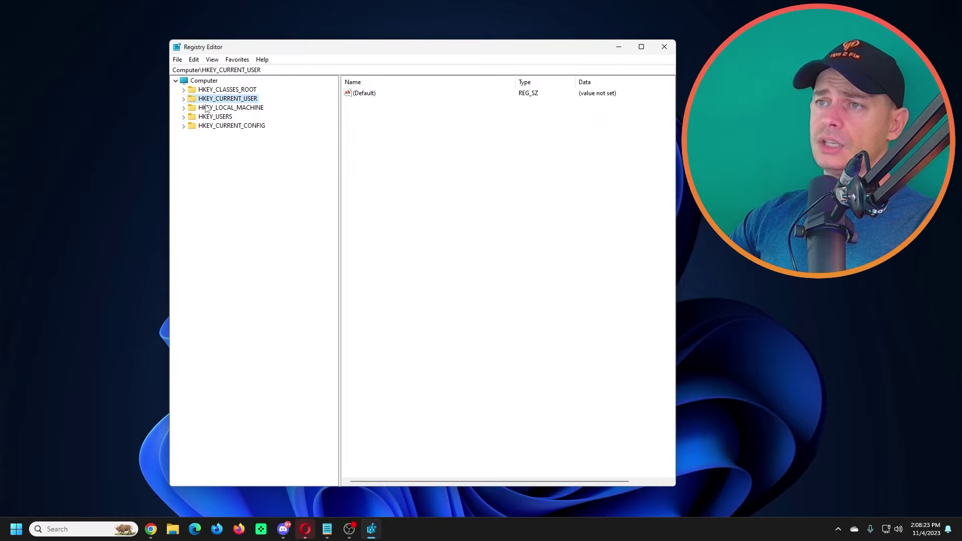
{"action": "double_click", "coordinate": [232, 100]}
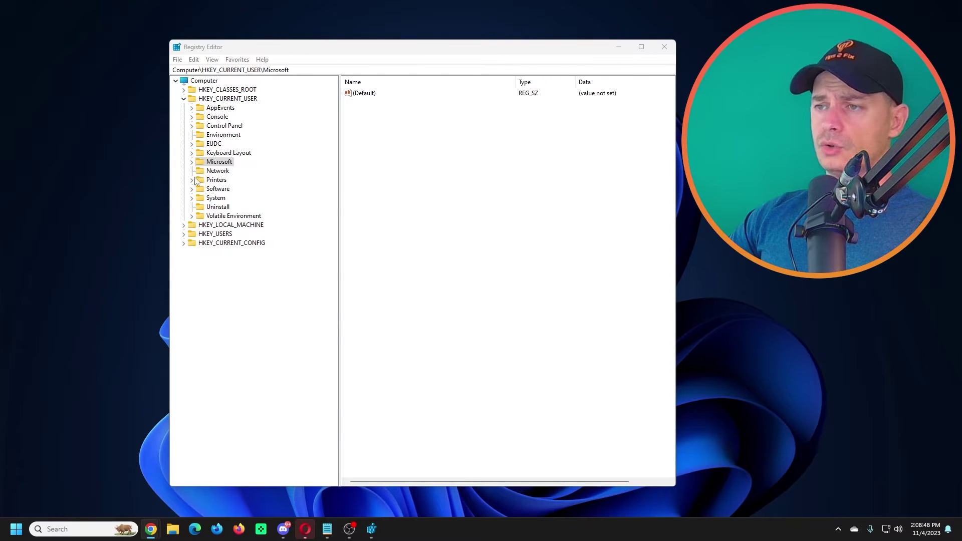
{"action": "left_click", "coordinate": [192, 189]}
{"action": "scroll", "coordinate": [254, 337], "scroll_direction": "down", "scroll_amount": 12}
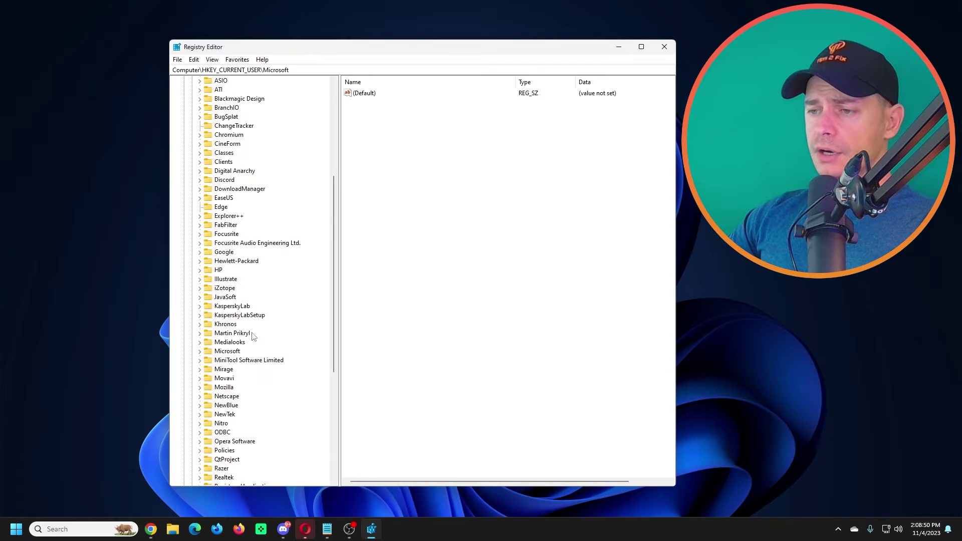
{"action": "left_click", "coordinate": [242, 352]}
{"action": "scroll", "coordinate": [247, 383], "scroll_direction": "down", "scroll_amount": 3}
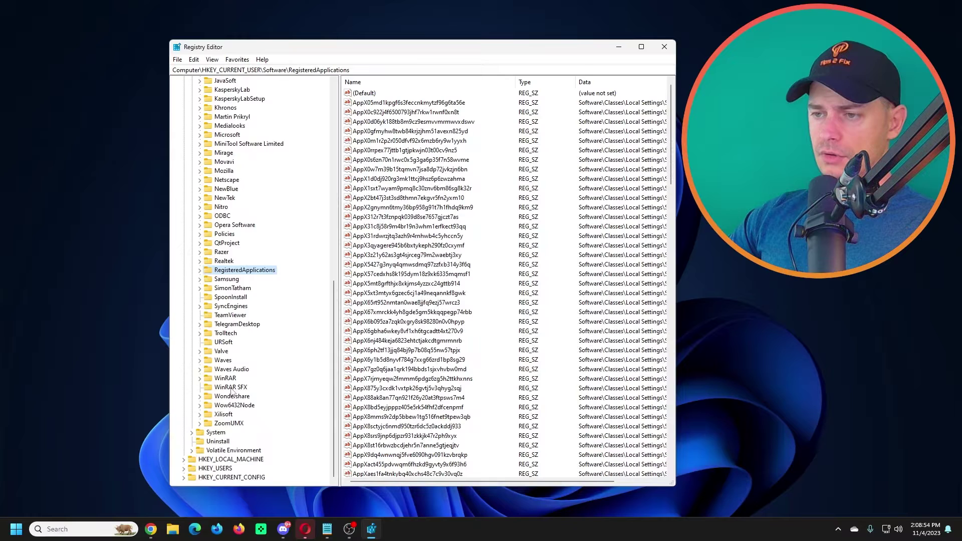
{"action": "scroll", "coordinate": [233, 393], "scroll_direction": "up", "scroll_amount": 5}
{"action": "left_click", "coordinate": [201, 271]}
{"action": "left_click", "coordinate": [200, 270]}
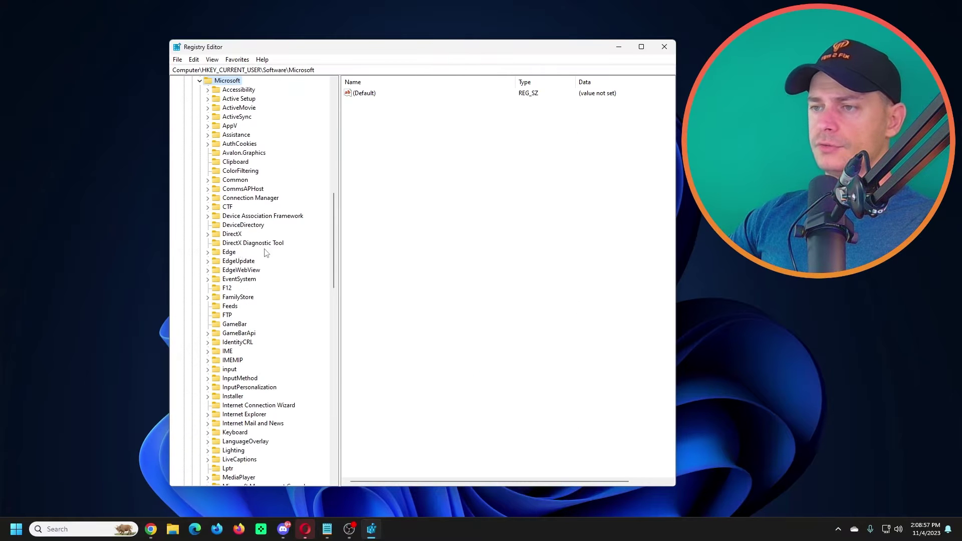
Drill down through Windows\CurrentVersion\Explorer to the Advanced key
{"action": "scroll", "coordinate": [294, 303], "scroll_direction": "down", "scroll_amount": 20}
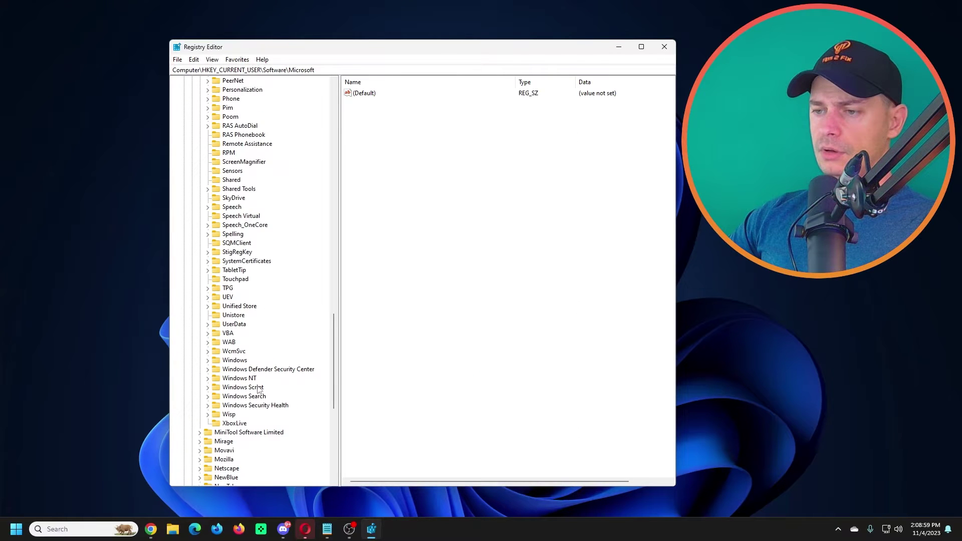
{"action": "left_click", "coordinate": [240, 361]}
{"action": "left_click", "coordinate": [207, 361]}
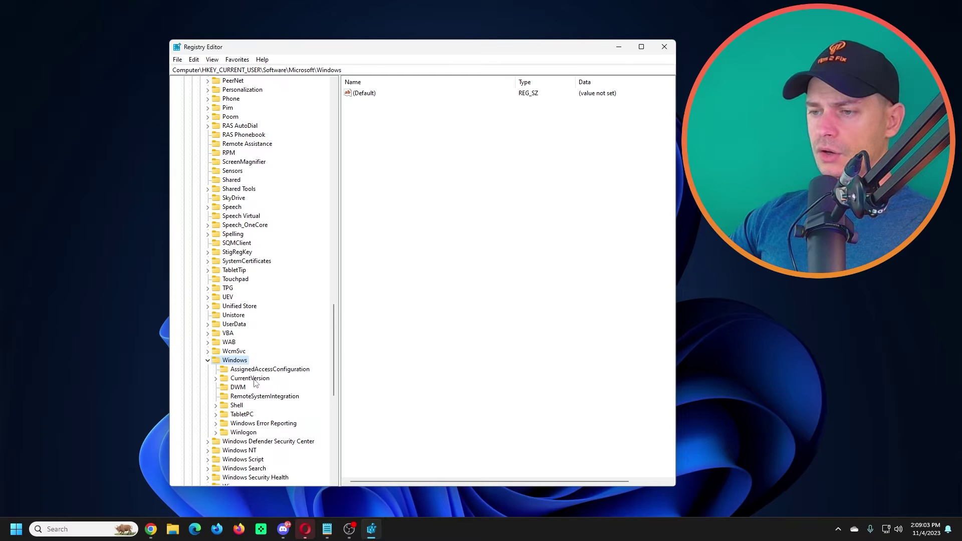
{"action": "left_click", "coordinate": [251, 378]}
{"action": "scroll", "coordinate": [271, 351], "scroll_direction": "down", "scroll_amount": 4}
{"action": "key", "text": "Right"}
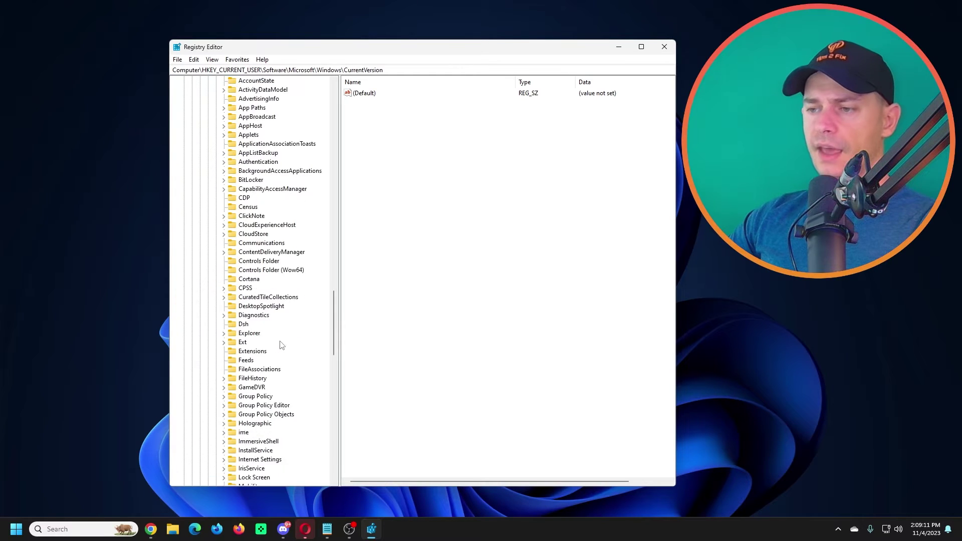
{"action": "scroll", "coordinate": [279, 345], "scroll_direction": "down", "scroll_amount": 1}
{"action": "left_click", "coordinate": [251, 306]}
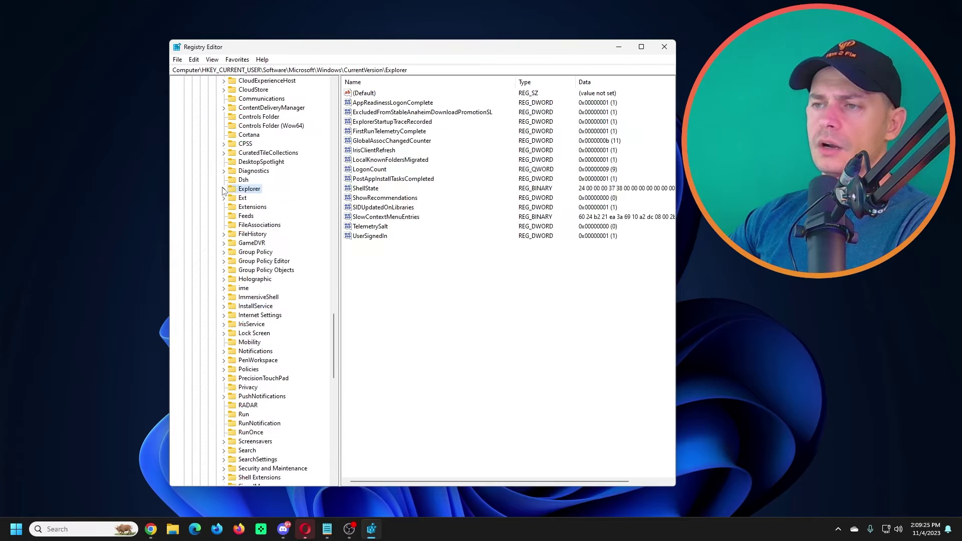
{"action": "key", "text": "Right"}
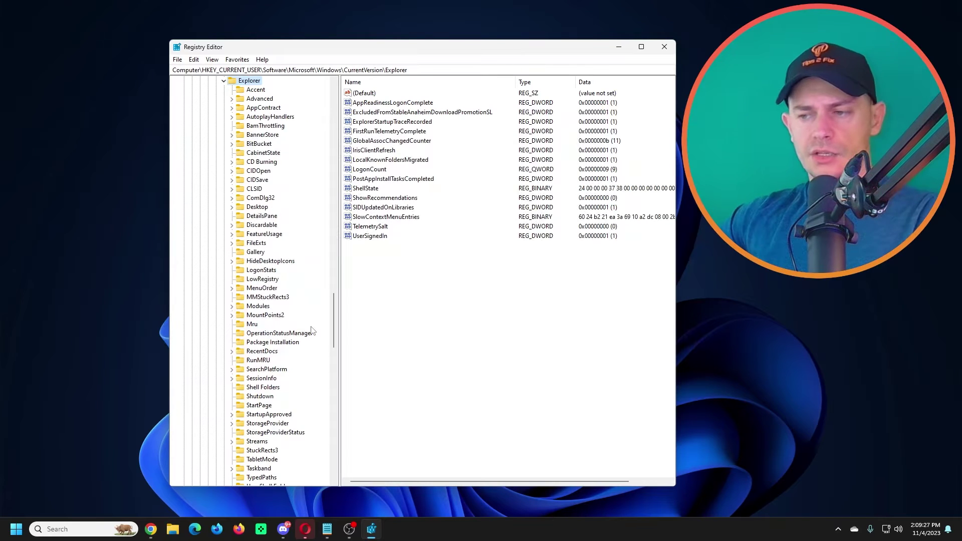
{"action": "scroll", "coordinate": [313, 335], "scroll_direction": "down", "scroll_amount": 3}
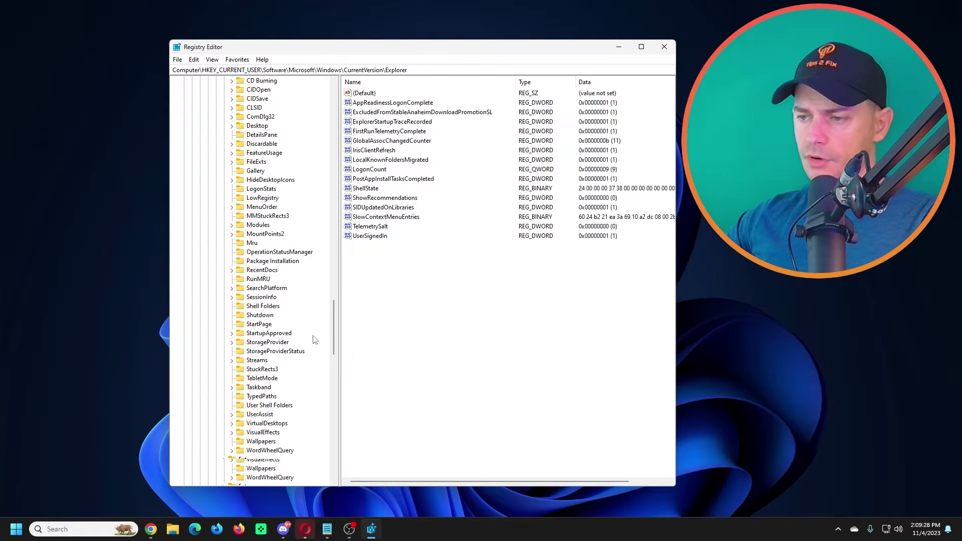
{"action": "scroll", "coordinate": [306, 337], "scroll_direction": "down", "scroll_amount": 1}
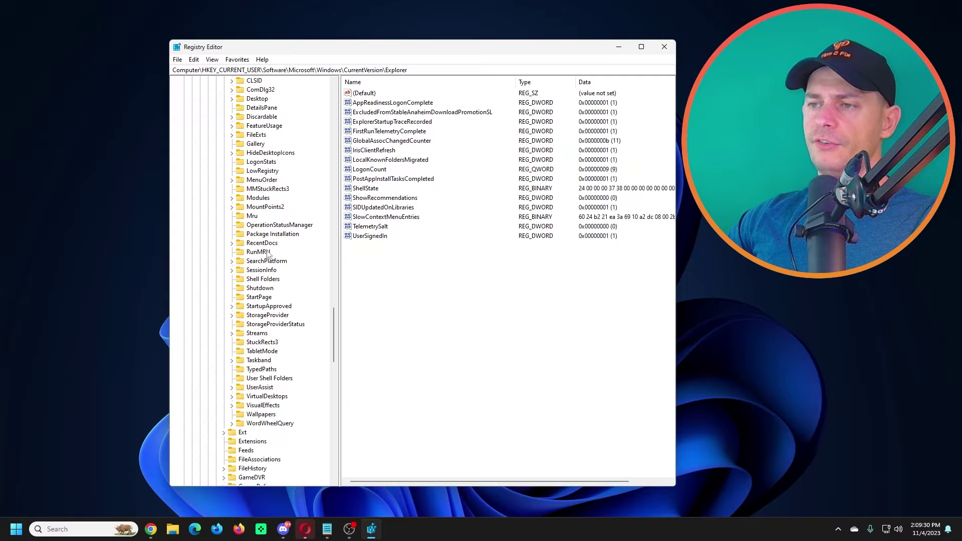
{"action": "scroll", "coordinate": [271, 240], "scroll_direction": "up", "scroll_amount": 8}
{"action": "left_click", "coordinate": [255, 208]}
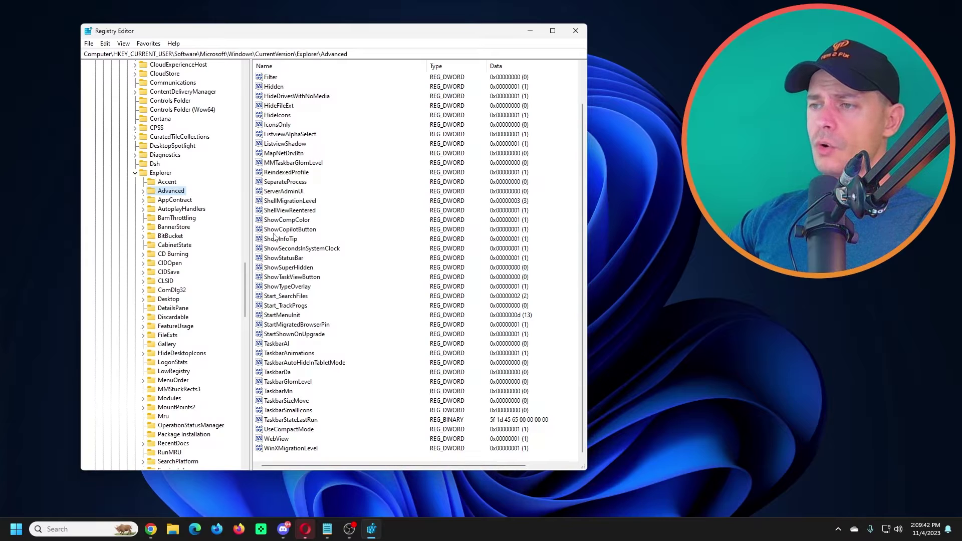
Change ShowCopilotButton's value data from 0 to 1
{"action": "left_click", "coordinate": [294, 230]}
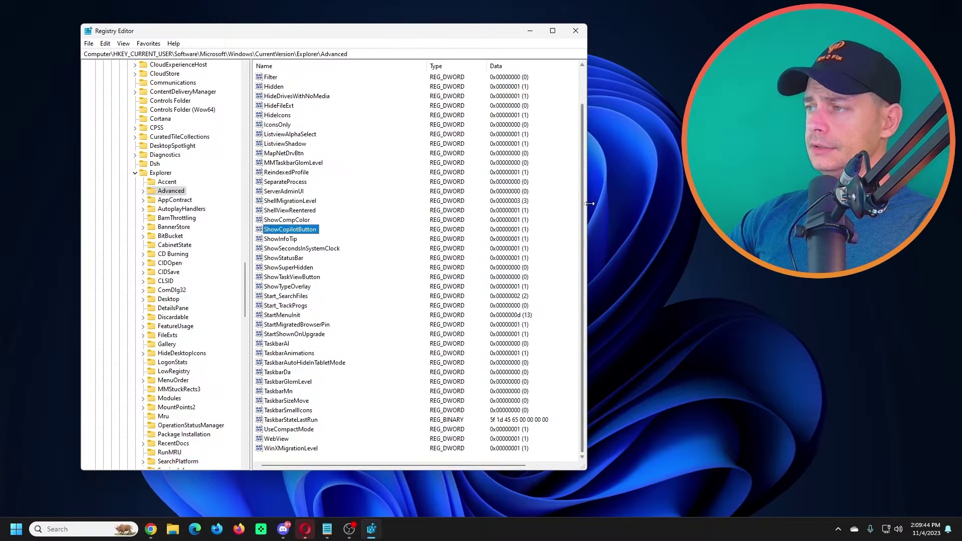
{"action": "left_click_drag", "start_coordinate": [588, 204], "coordinate": [652, 205]}
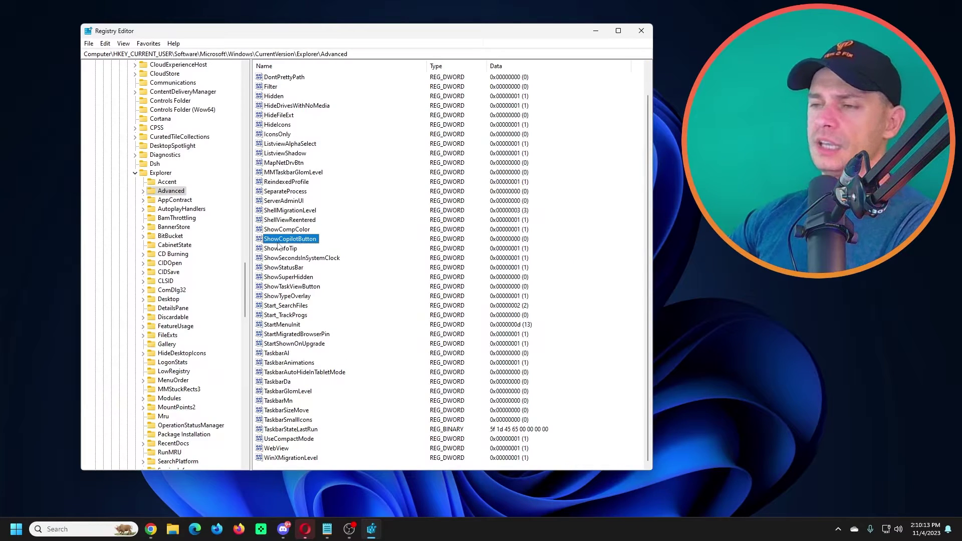
{"action": "double_click", "coordinate": [294, 239]}
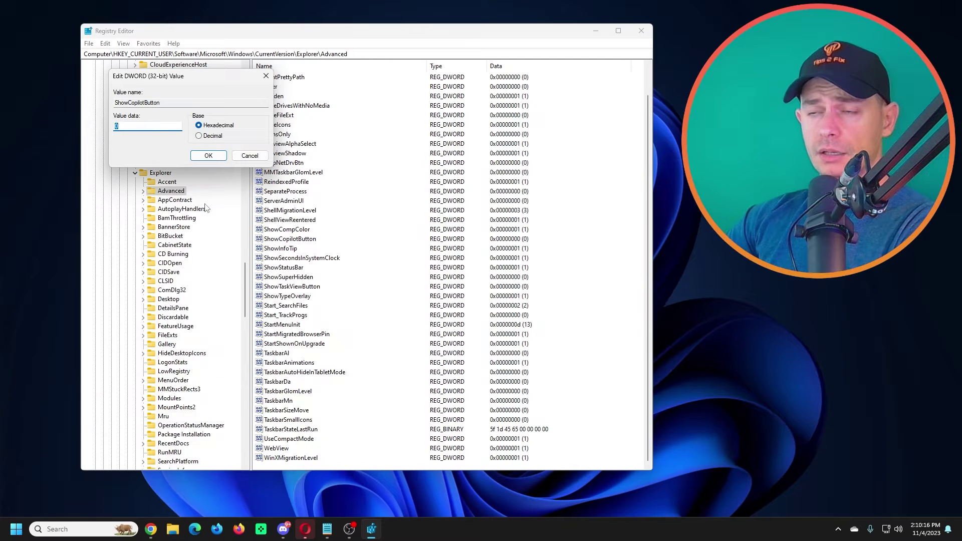
{"action": "left_click_drag", "start_coordinate": [194, 80], "coordinate": [443, 158]}
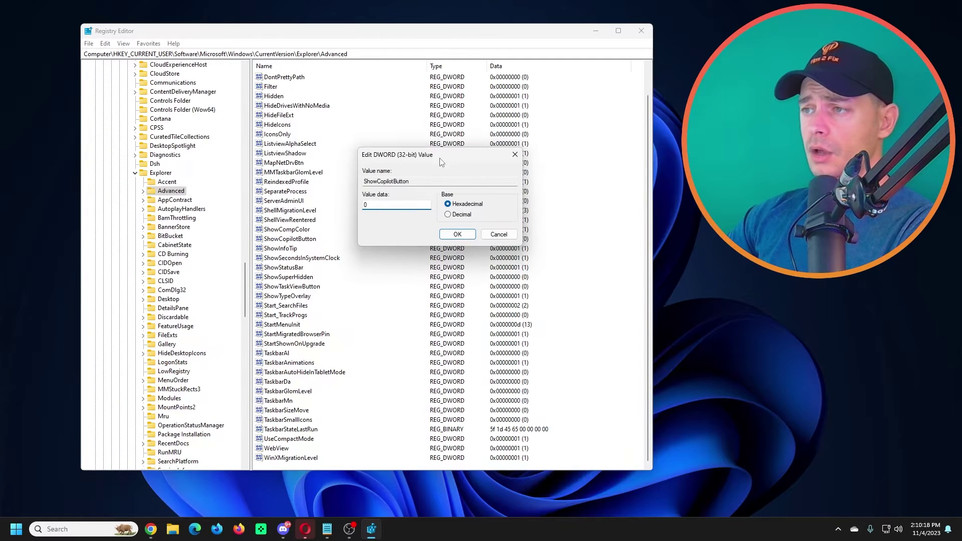
{"action": "type", "text": "1"}
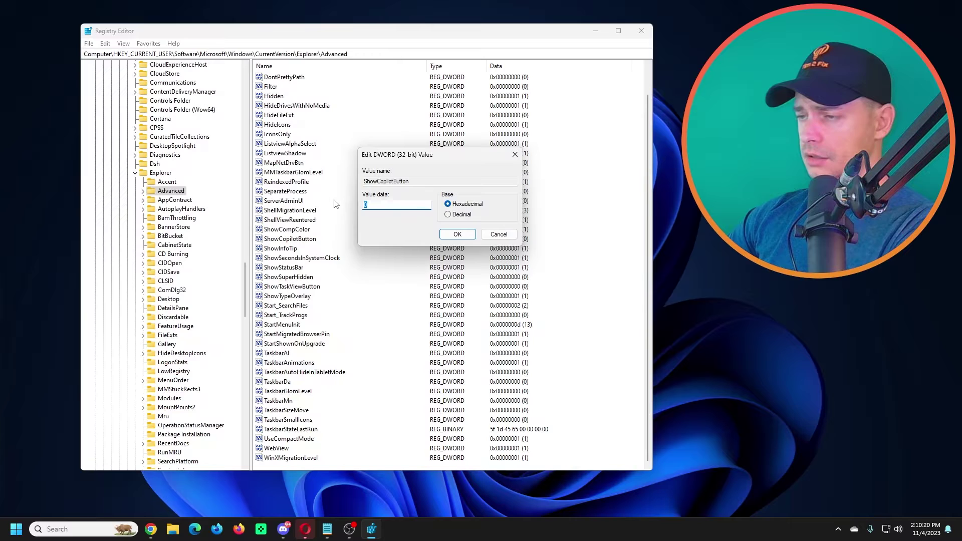
{"action": "left_click", "coordinate": [455, 236]}
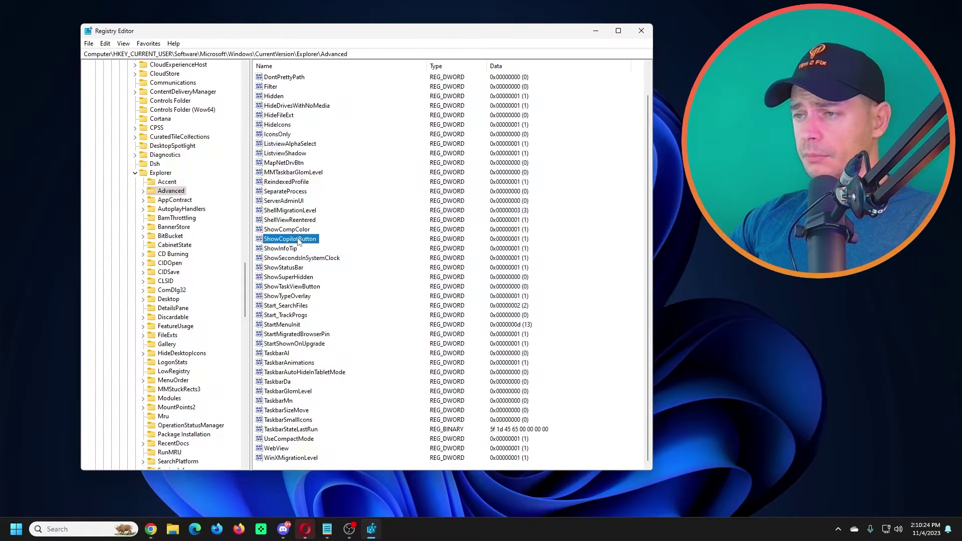
Create a new DWORD (32-bit) value in Advanced named ShowCopilotButton
{"action": "right_click", "coordinate": [283, 240]}
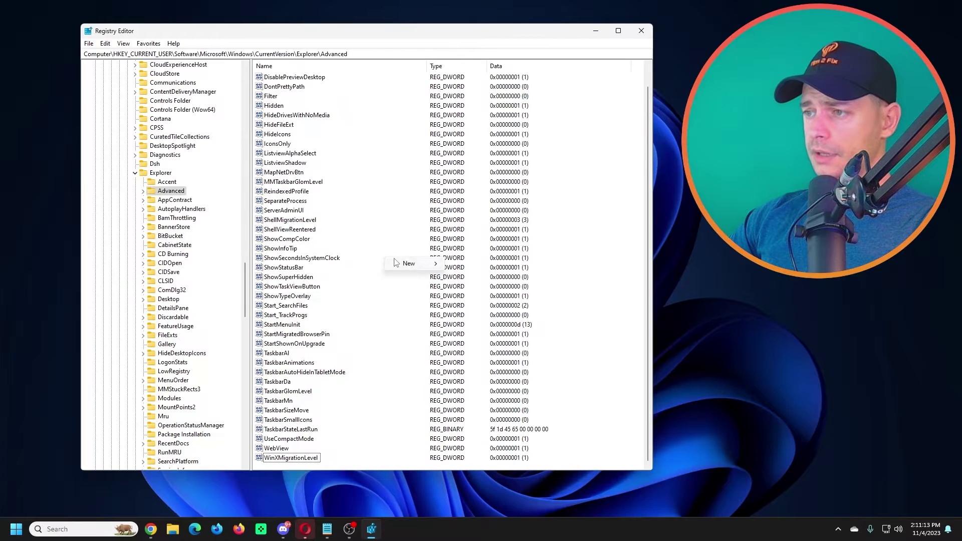
{"action": "mouse_move", "coordinate": [408, 265]}
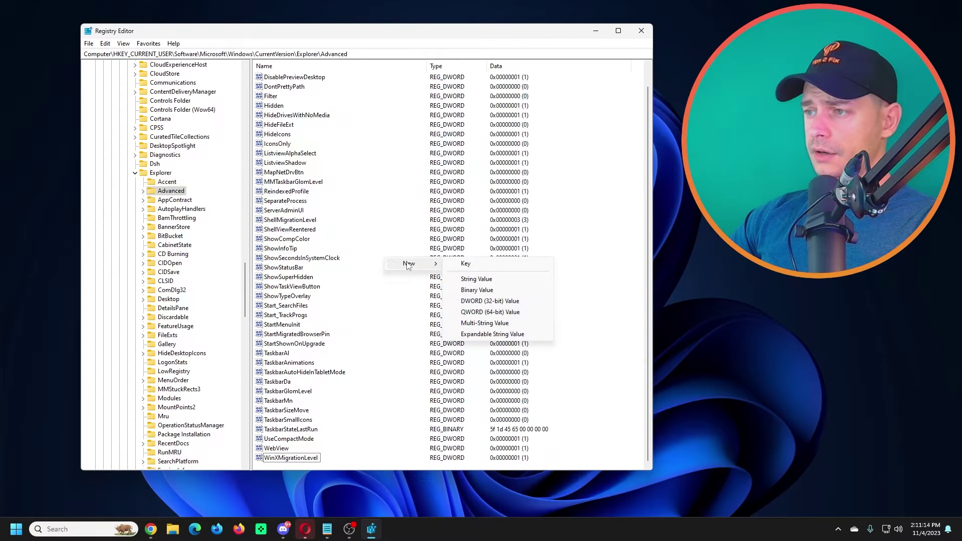
{"action": "left_click", "coordinate": [498, 306]}
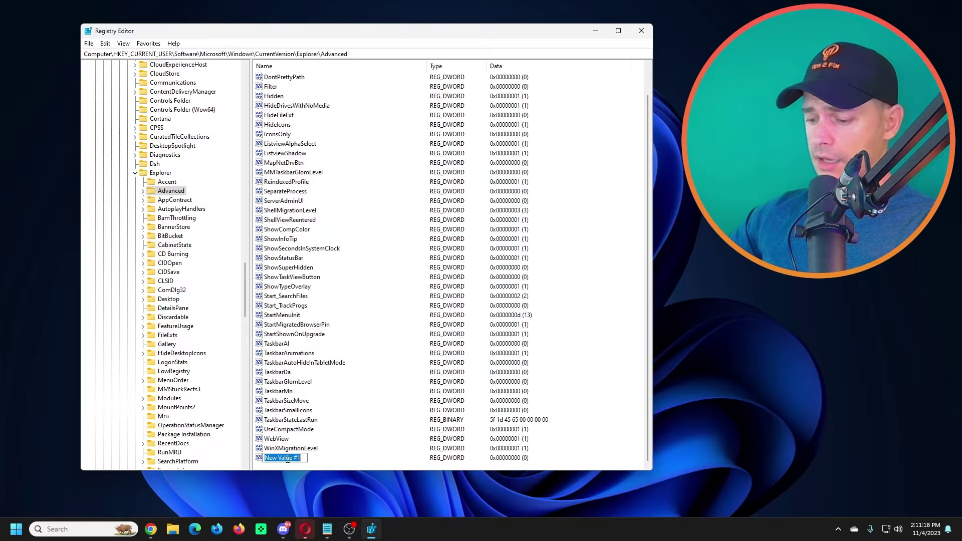
{"action": "type", "text": "Show"}
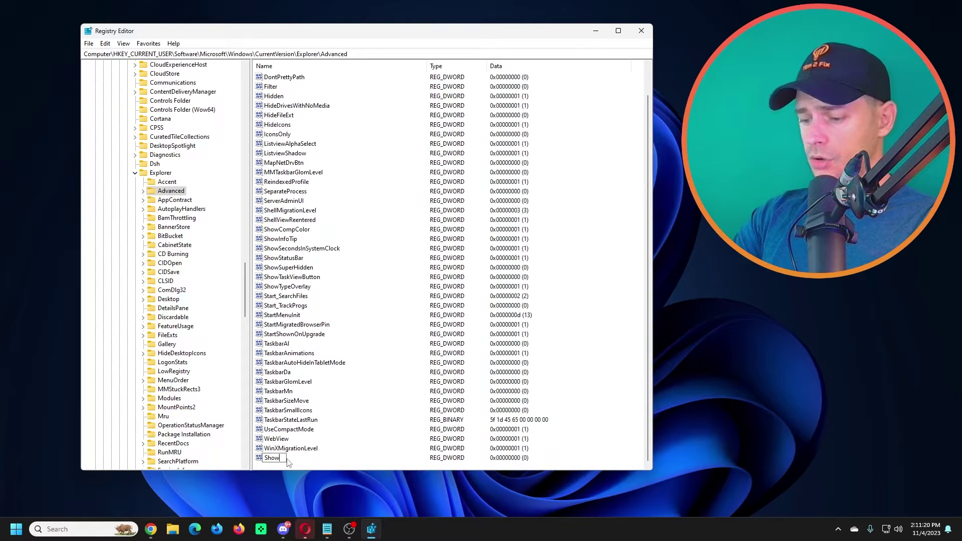
{"action": "type", "text": "Co"}
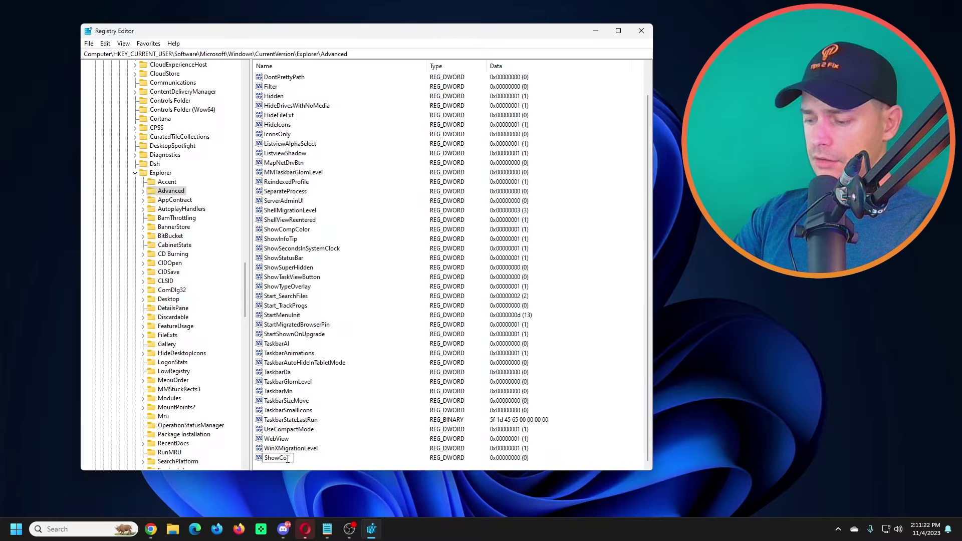
{"action": "type", "text": "lilot"}
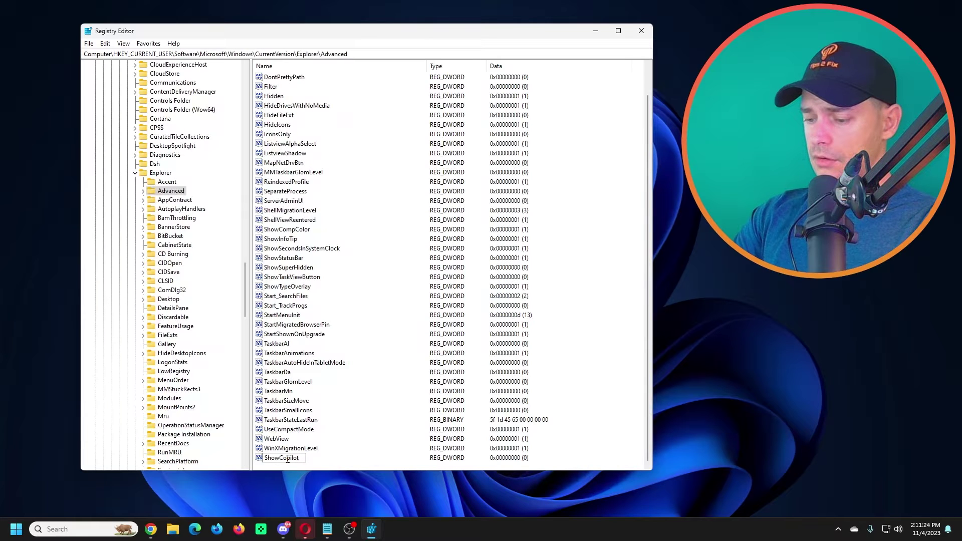
{"action": "type", "text": "Nutton"}
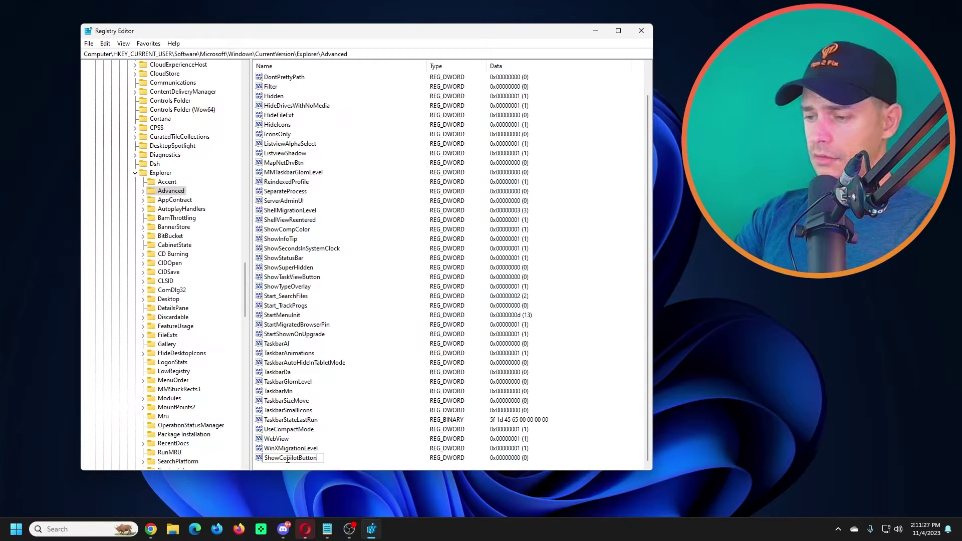
{"action": "key", "text": "Return"}
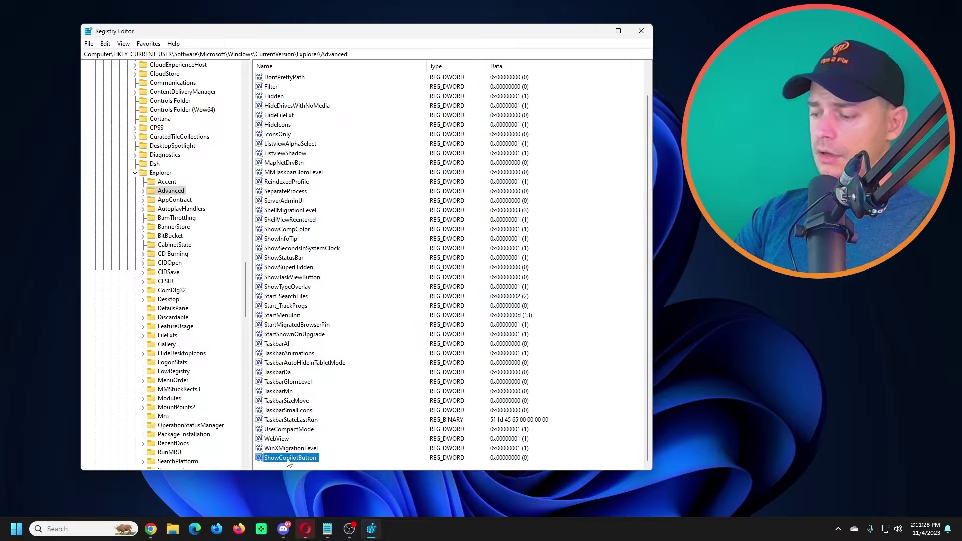
Set the new ShowCopilotButton data to 1, then recheck it without changing anything
{"action": "double_click", "coordinate": [288, 458]}
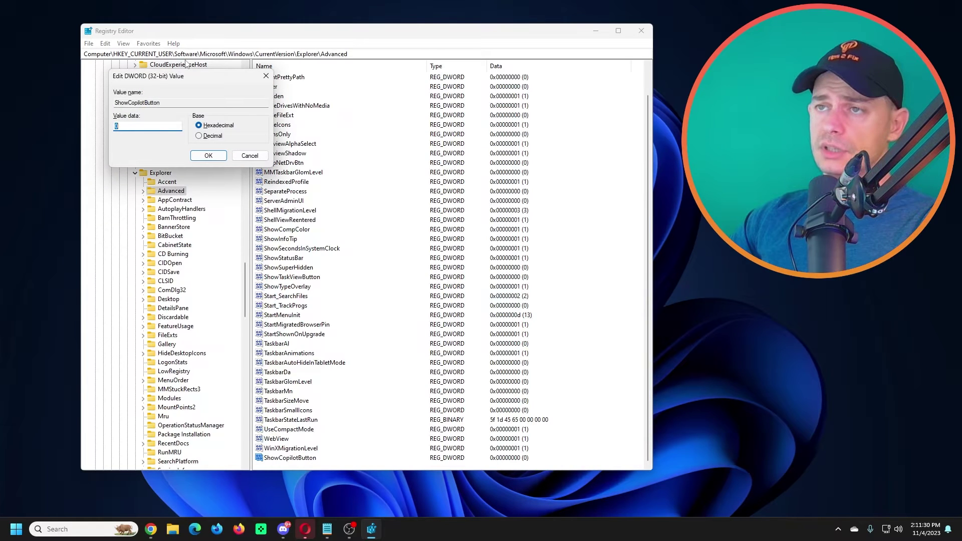
{"action": "left_click_drag", "start_coordinate": [199, 73], "coordinate": [238, 135]}
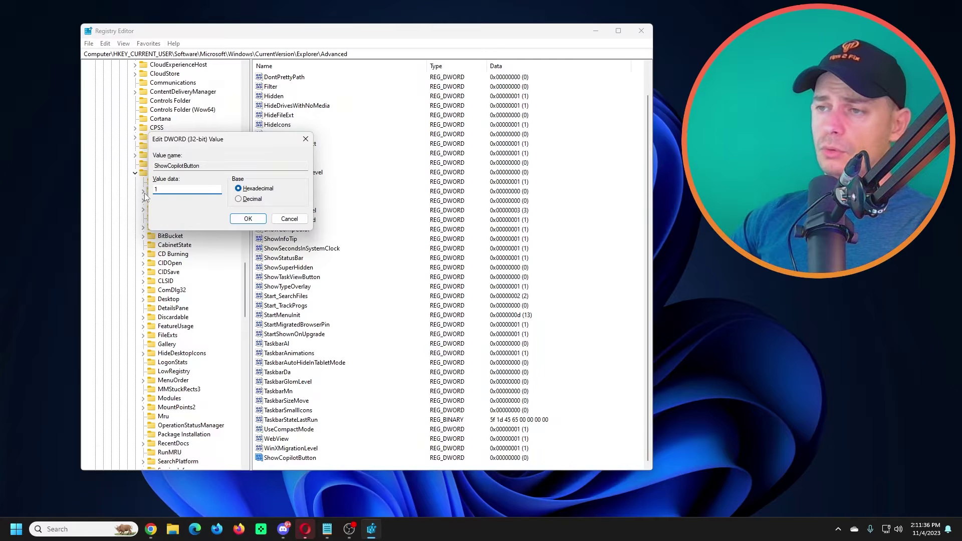
{"action": "left_click", "coordinate": [248, 219]}
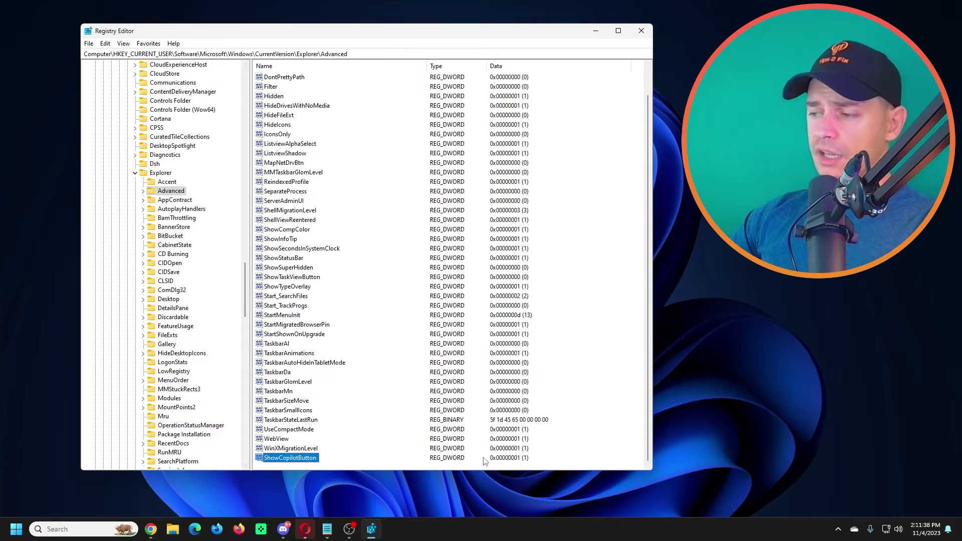
{"action": "double_click", "coordinate": [293, 458]}
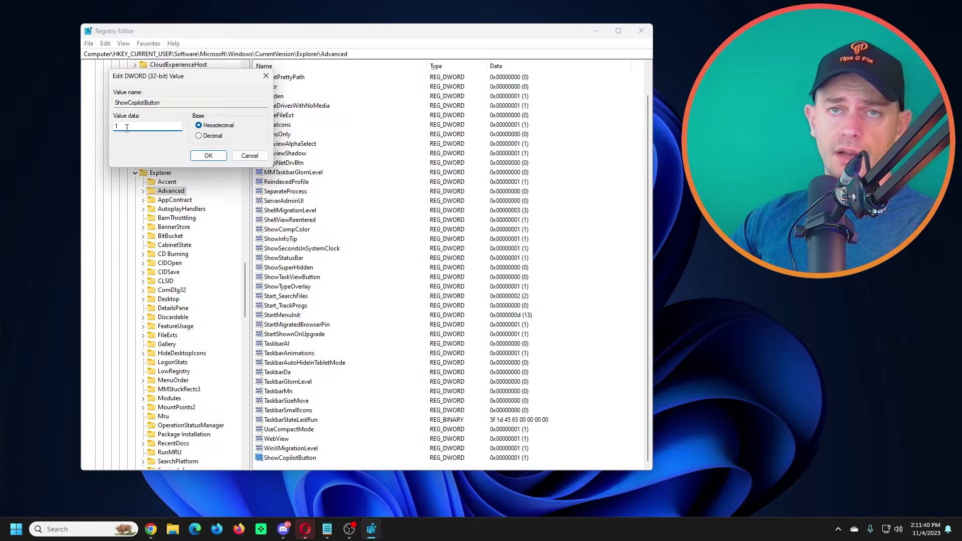
{"action": "key", "text": "BackSpace"}
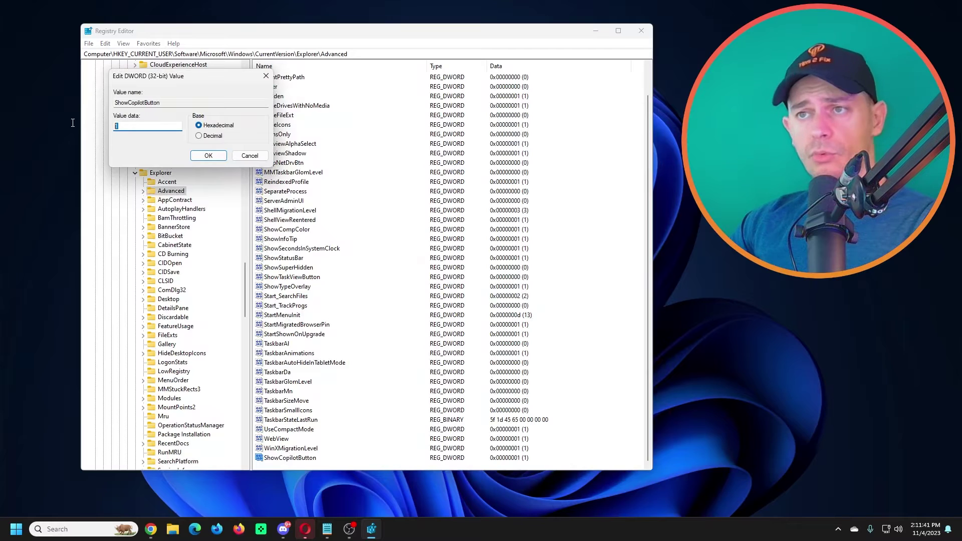
{"action": "left_click", "coordinate": [249, 155]}
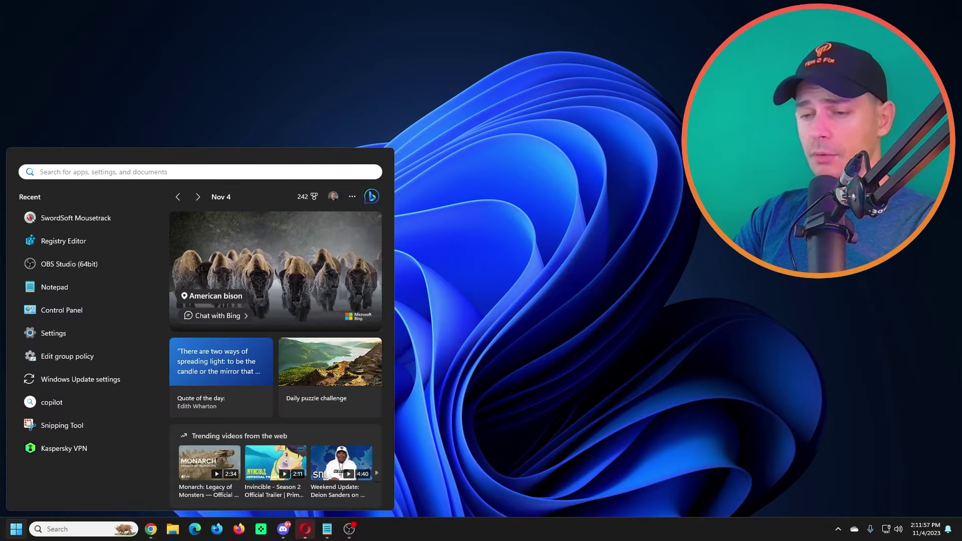
Launch Edit group policy from search, enlarge the tree pane and window, and select Administrative Templates
{"action": "type", "text": "edit"}
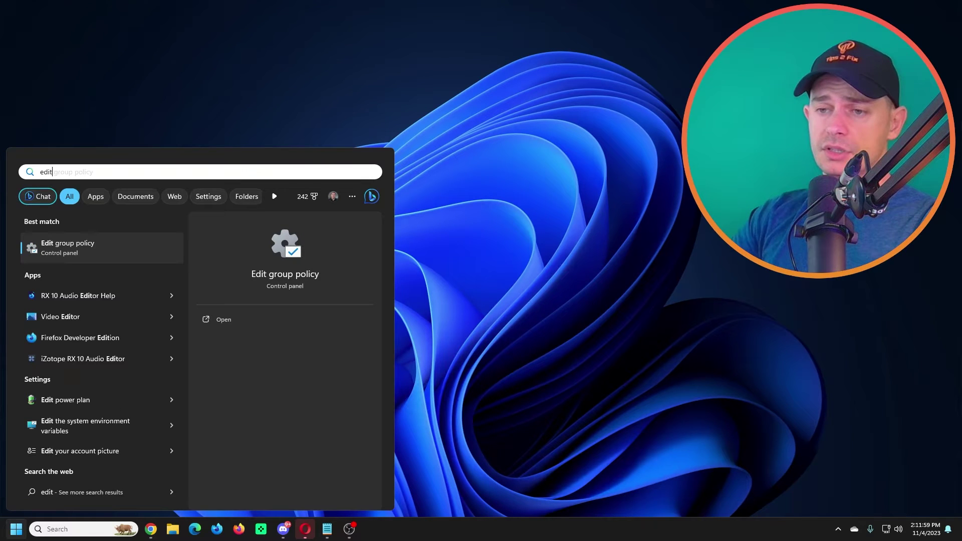
{"action": "left_click", "coordinate": [77, 251]}
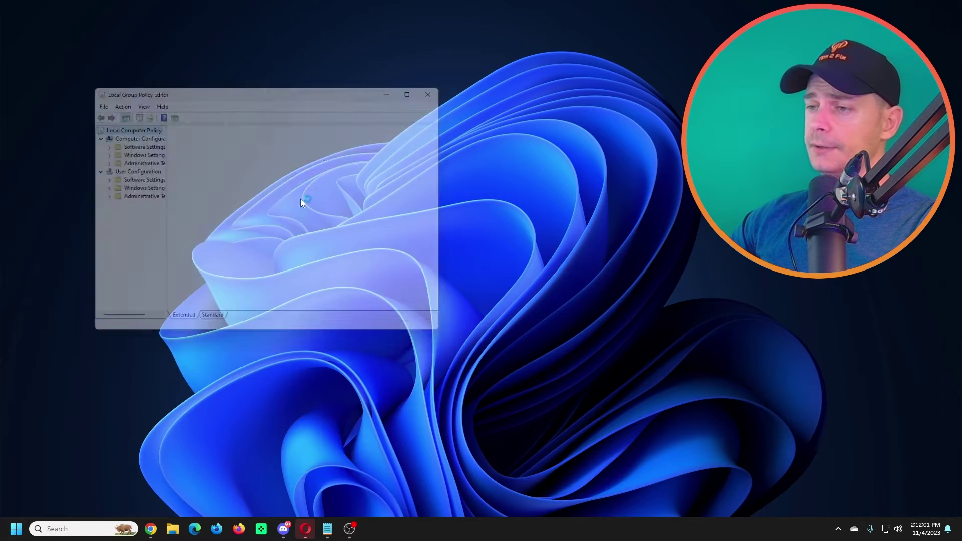
{"action": "left_click_drag", "start_coordinate": [222, 215], "coordinate": [274, 210]}
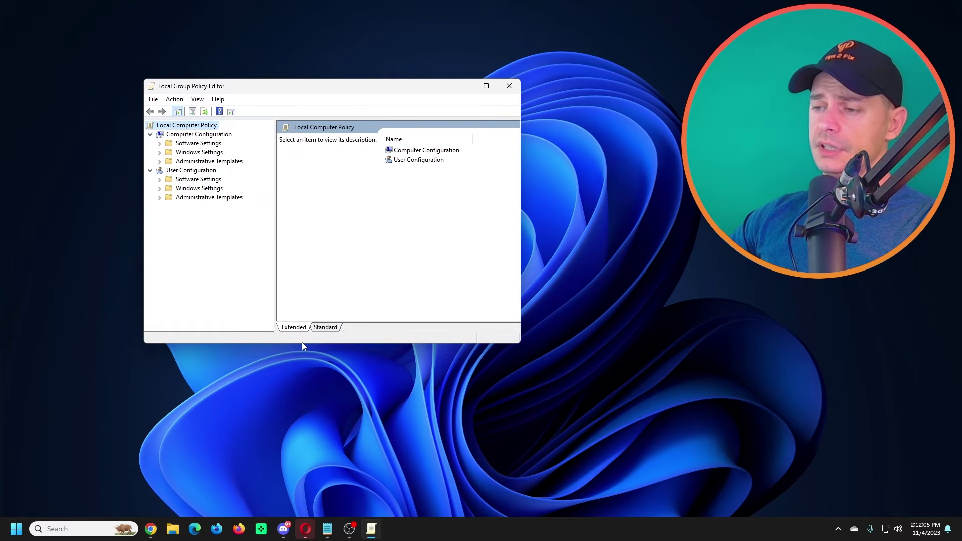
{"action": "left_click_drag", "start_coordinate": [302, 343], "coordinate": [300, 394]}
{"action": "left_click", "coordinate": [193, 198]}
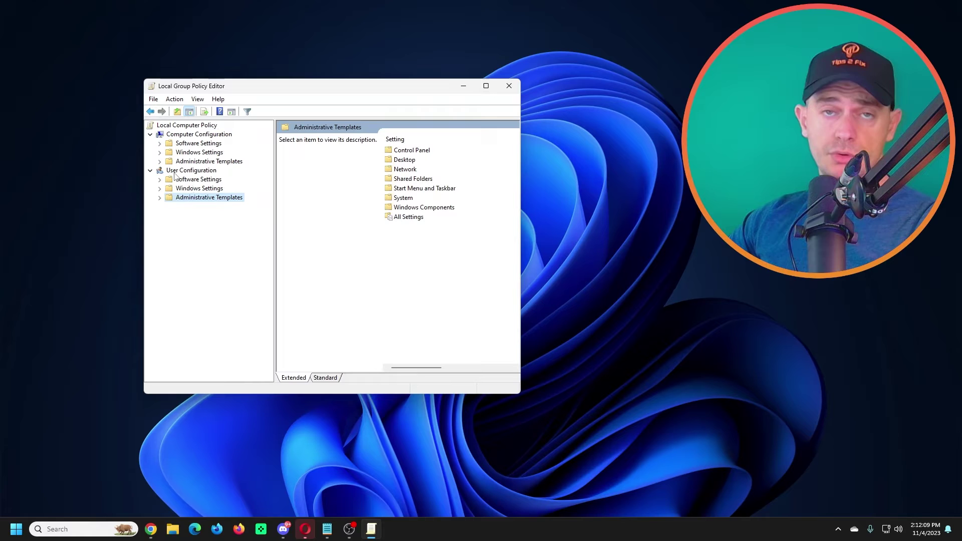
Navigate Administrative Templates > Windows Components to the Windows Copilot policy folder
{"action": "left_click", "coordinate": [160, 198]}
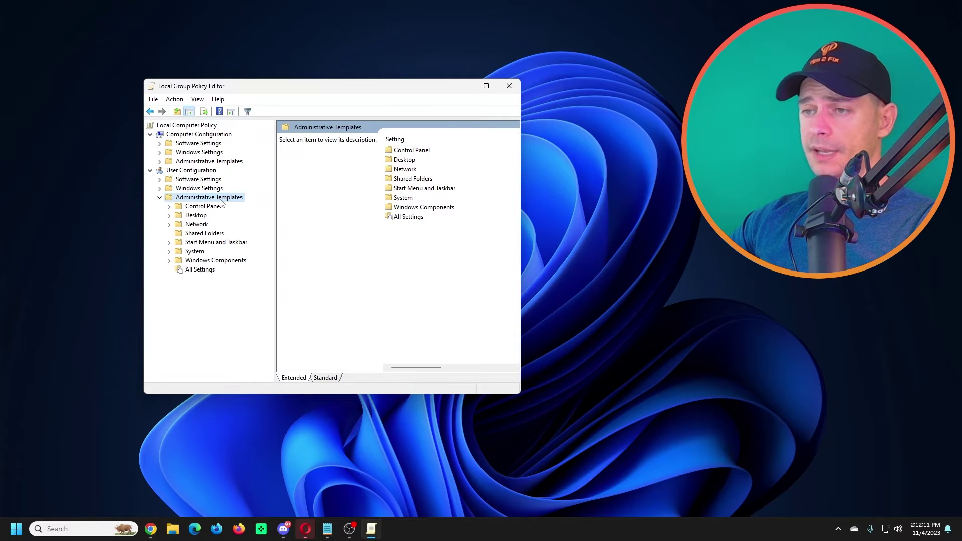
{"action": "double_click", "coordinate": [227, 261]}
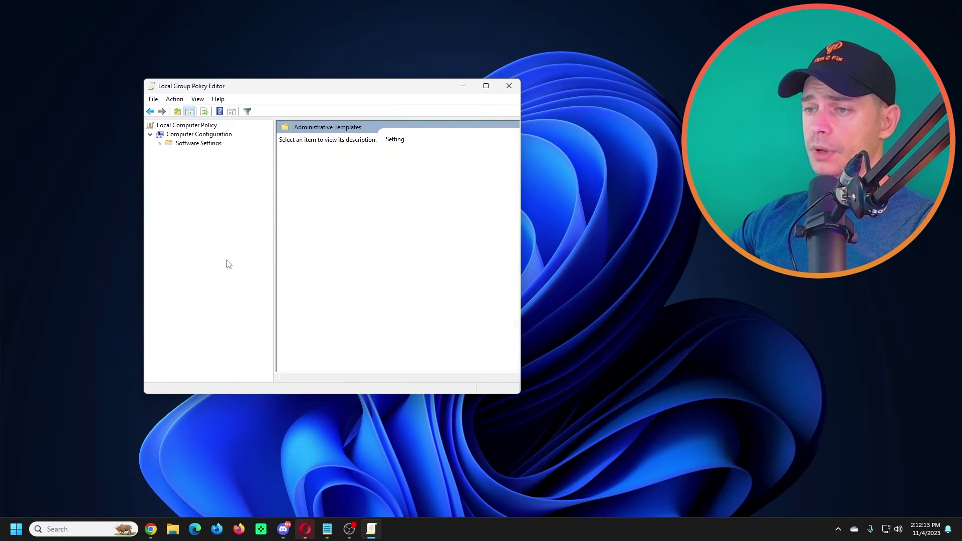
{"action": "double_click", "coordinate": [373, 93]}
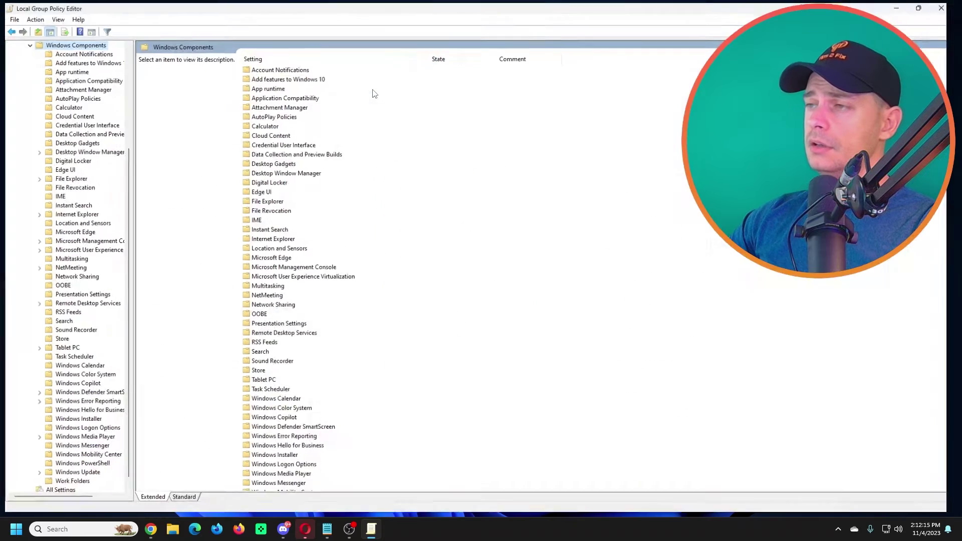
{"action": "scroll", "coordinate": [387, 339], "scroll_direction": "down", "scroll_amount": 2}
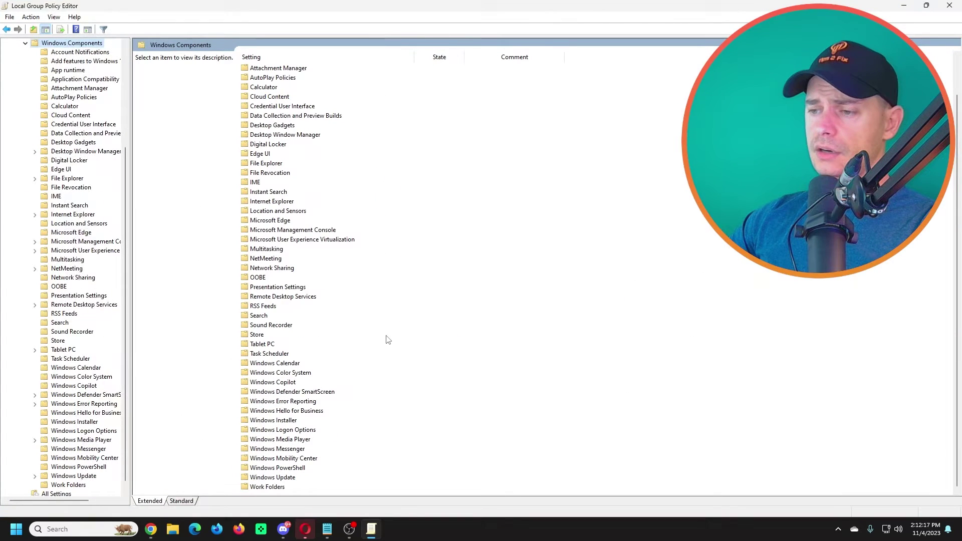
{"action": "left_click", "coordinate": [277, 384]}
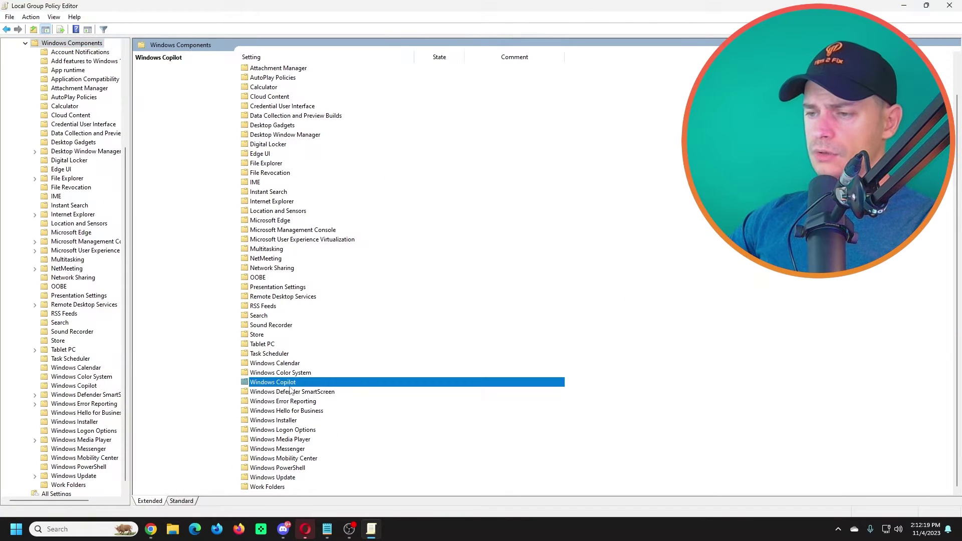
{"action": "right_click", "coordinate": [273, 387]}
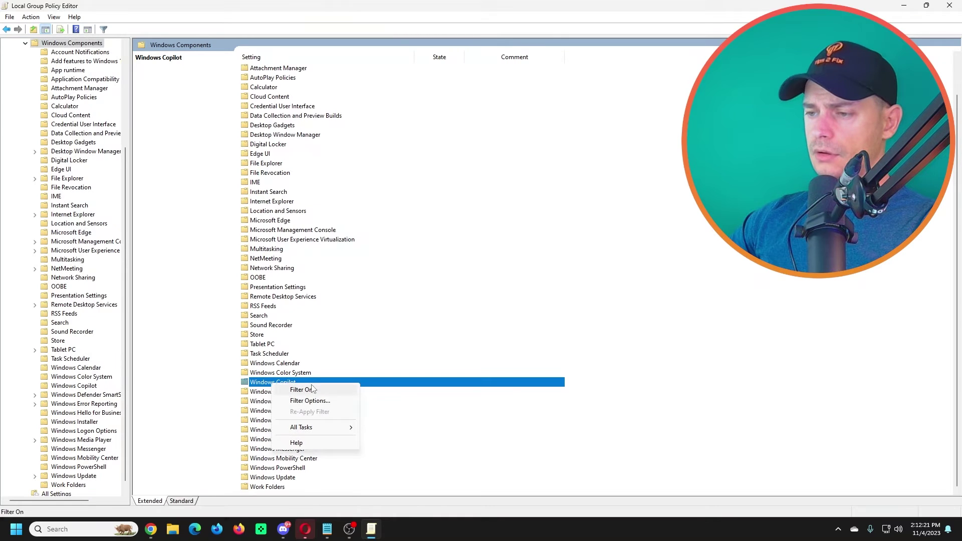
{"action": "left_click", "coordinate": [274, 391]}
{"action": "left_click", "coordinate": [269, 385]}
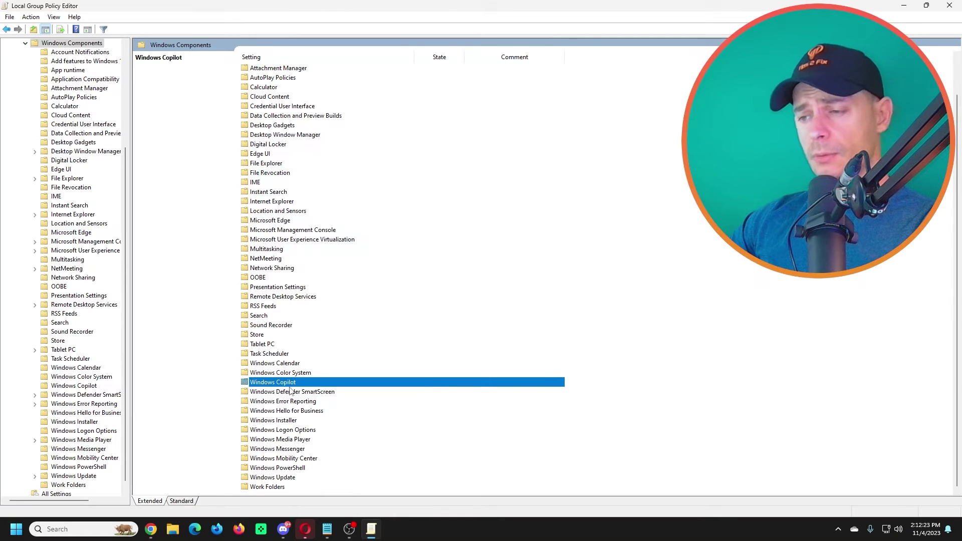
{"action": "double_click", "coordinate": [278, 383]}
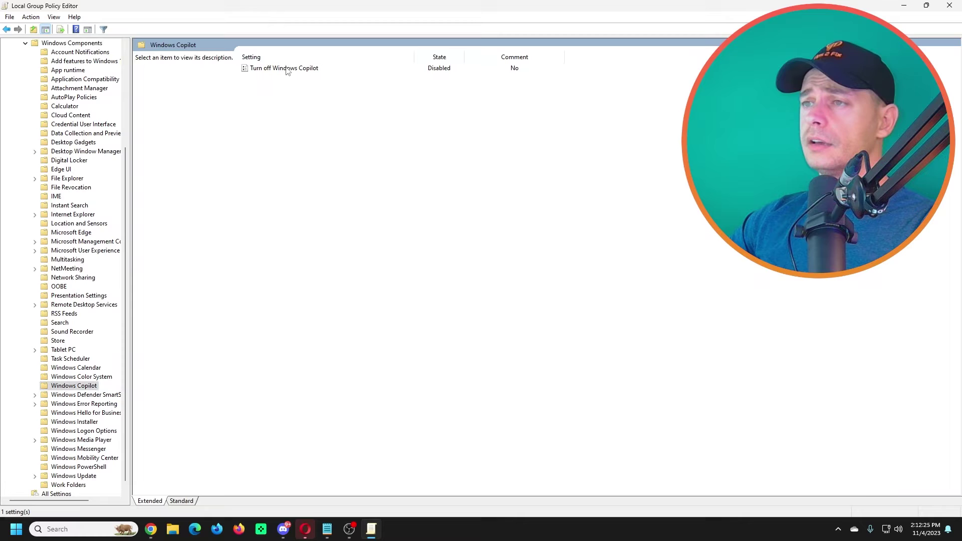
Set Turn off Windows Copilot to Not Configured and close the policy editor
{"action": "left_click", "coordinate": [264, 72]}
{"action": "double_click", "coordinate": [294, 69]}
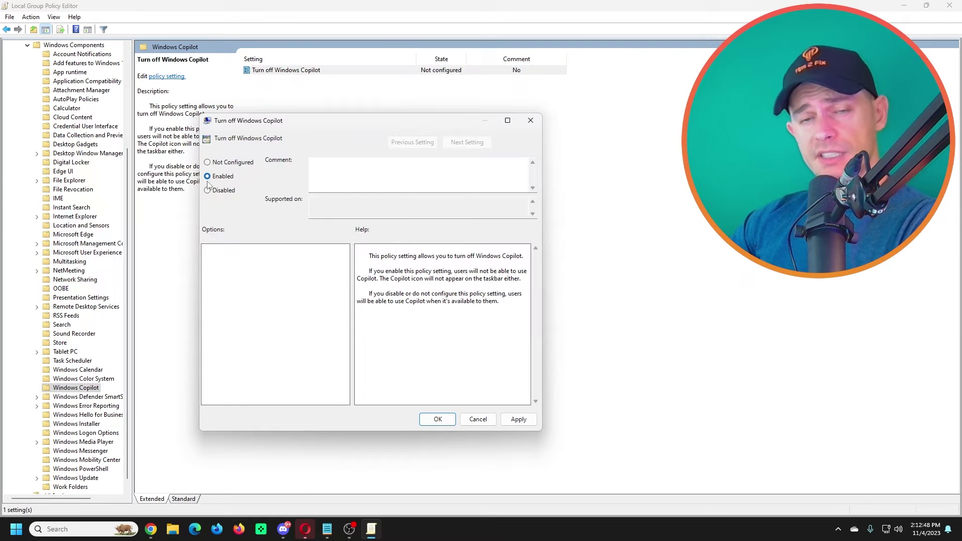
{"action": "left_click", "coordinate": [216, 175]}
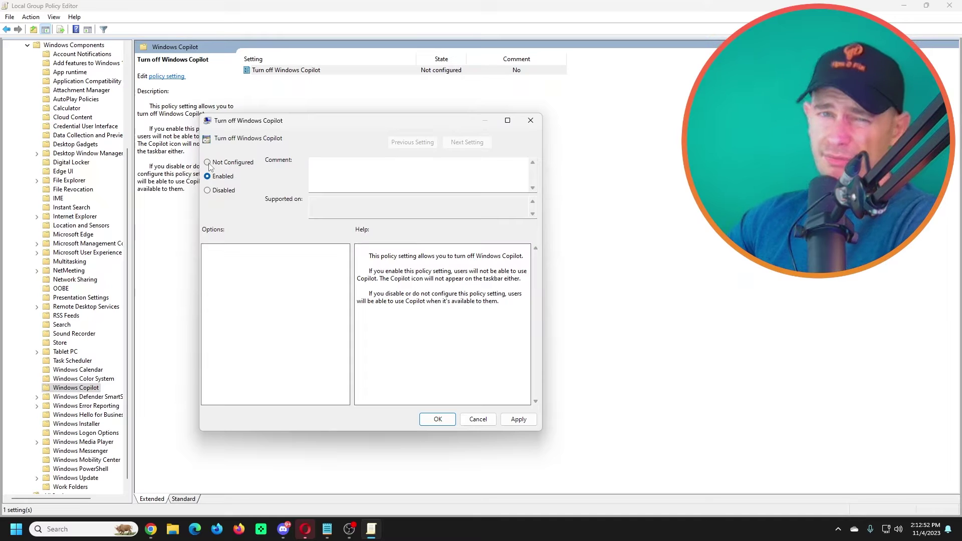
{"action": "left_click", "coordinate": [209, 163]}
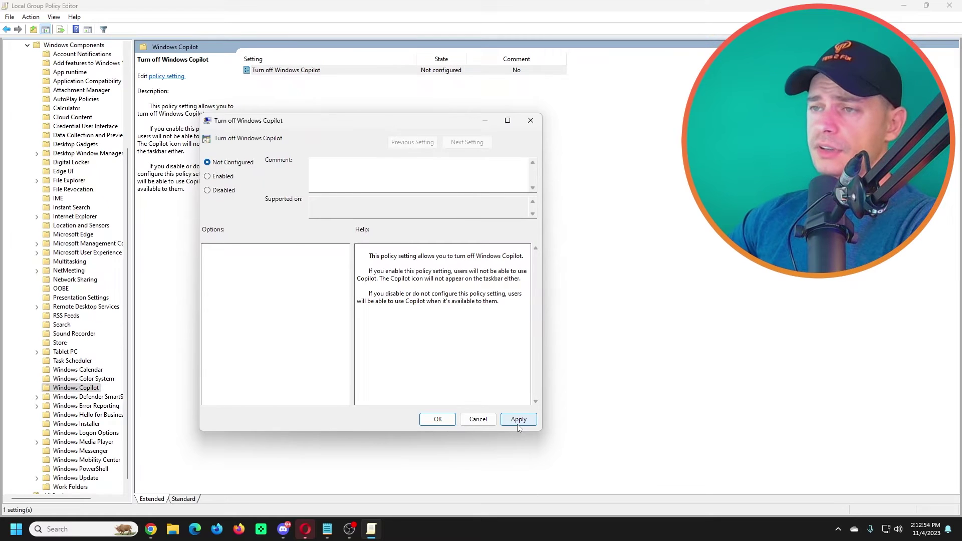
{"action": "left_click", "coordinate": [478, 420]}
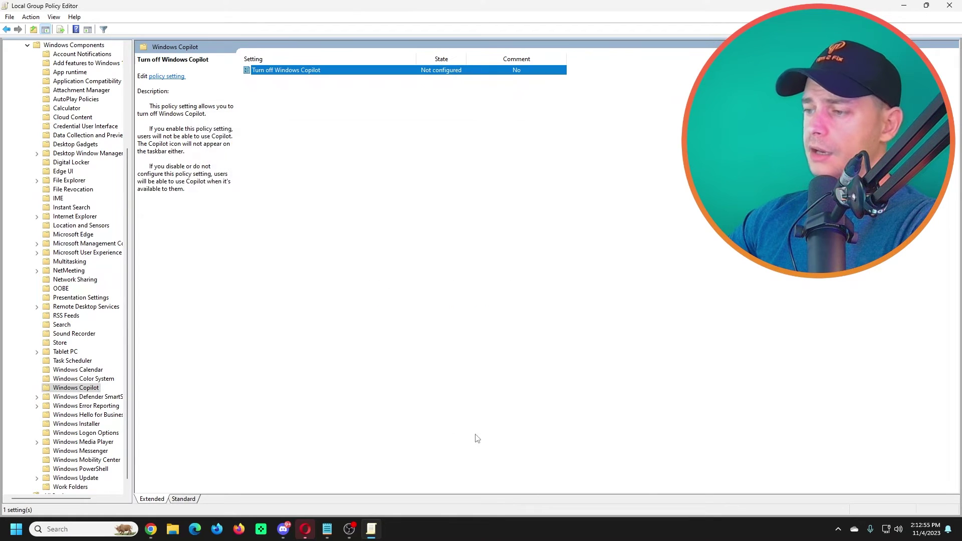
{"action": "left_click", "coordinate": [947, 9]}
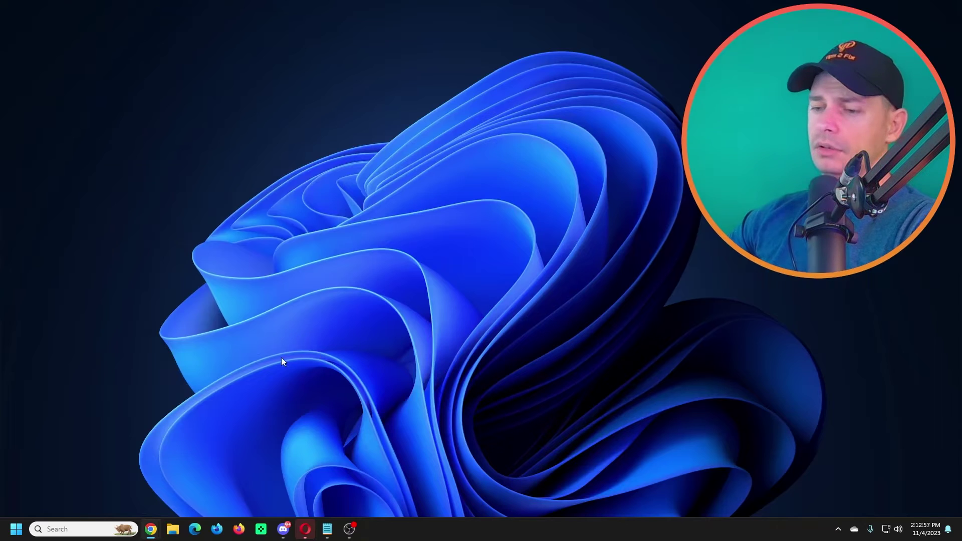
Open the Start menu and dismiss it, returning to the desktop
{"action": "key", "text": "super"}
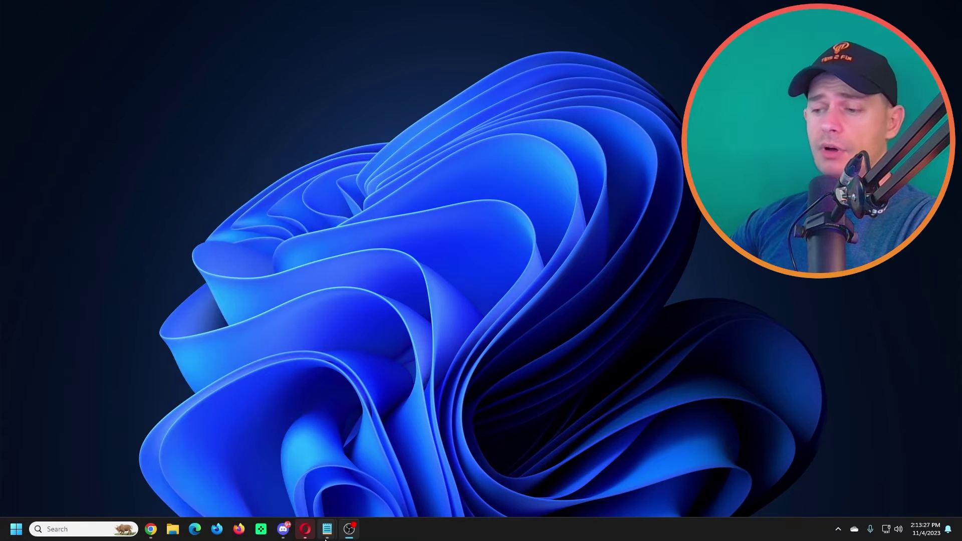
{"action": "mouse_move", "coordinate": [325, 538]}
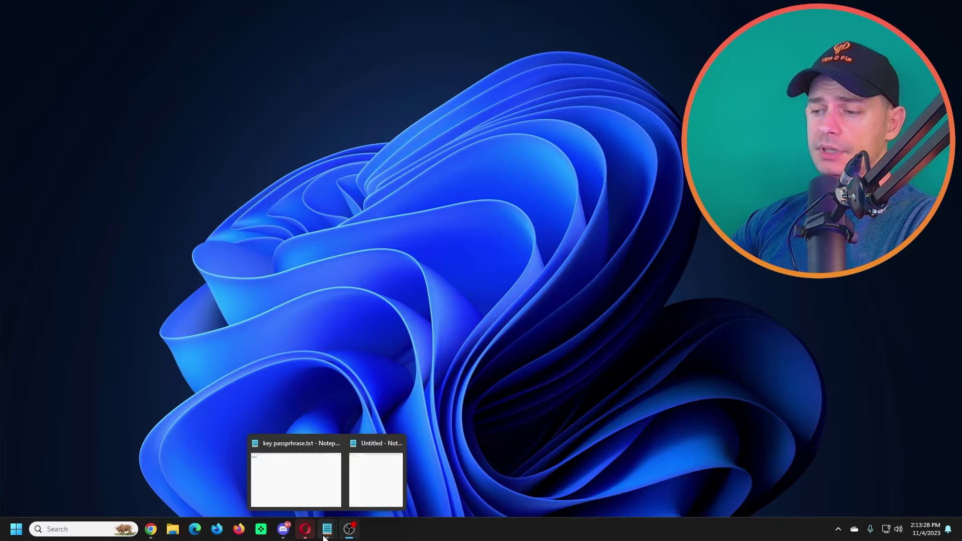
{"action": "left_click", "coordinate": [16, 529]}
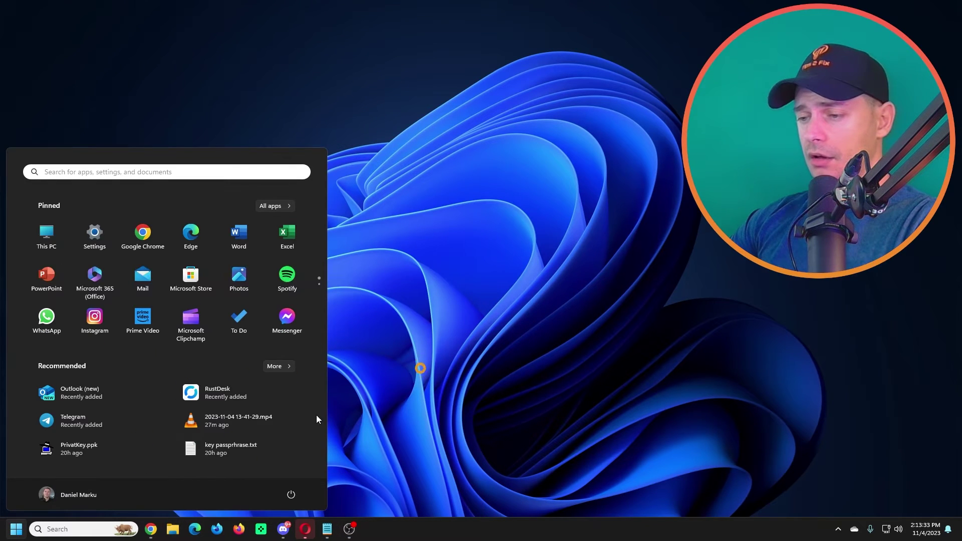
{"action": "left_click", "coordinate": [421, 368]}
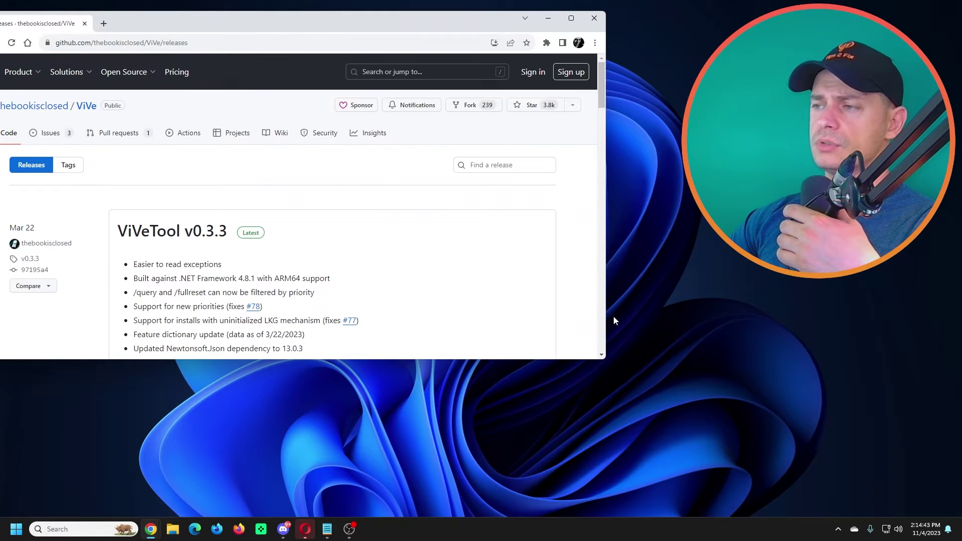
Maximize Chrome and open the ViVeTool v0.3.3 release page, scrolling to its Assets list
{"action": "mouse_move", "coordinate": [301, 18]}
{"action": "left_mouse_down"}
{"action": "mouse_move", "coordinate": [281, 15]}
{"action": "mouse_move", "coordinate": [301, 13]}
{"action": "left_mouse_up"}
{"action": "double_click", "coordinate": [301, 12]}
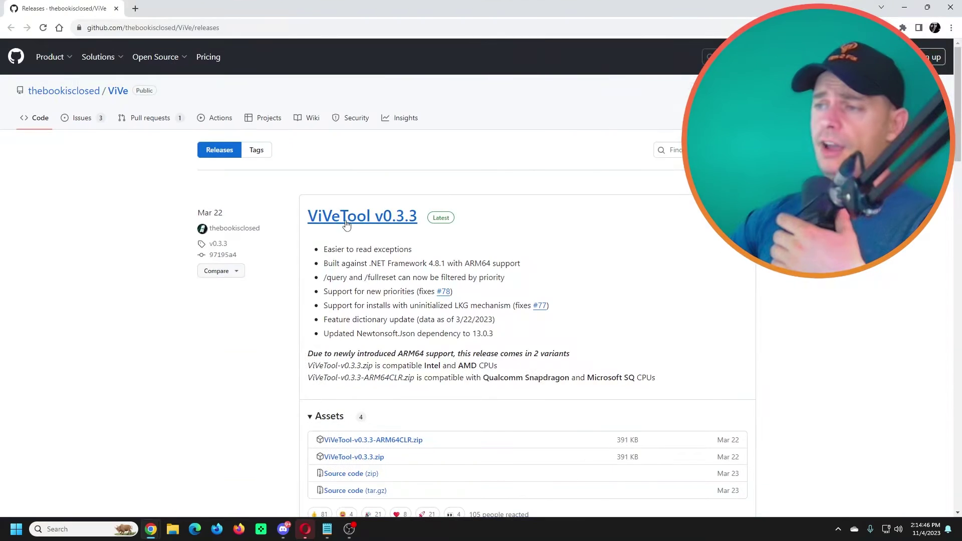
{"action": "left_click", "coordinate": [346, 224], "text": "ctrl+shift"}
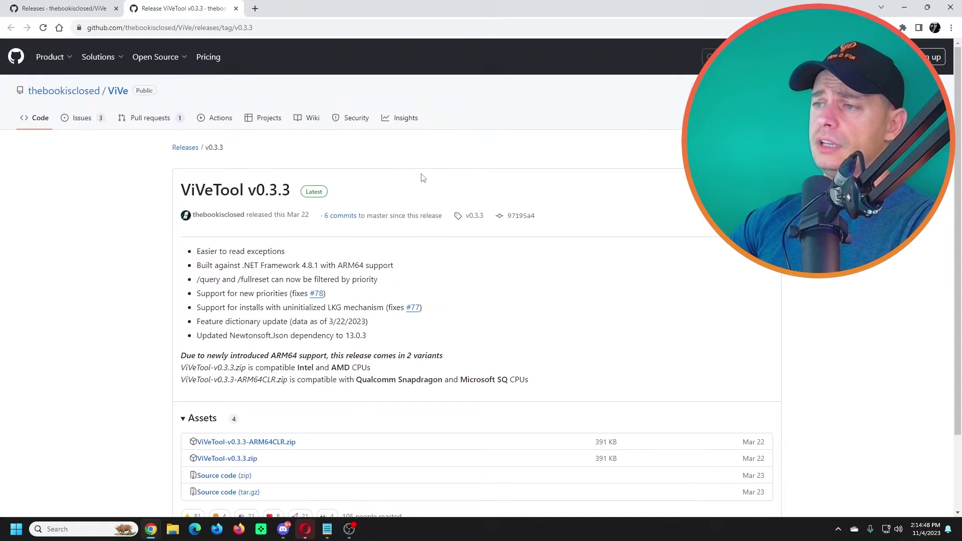
{"action": "scroll", "coordinate": [483, 316], "scroll_direction": "down", "scroll_amount": 3}
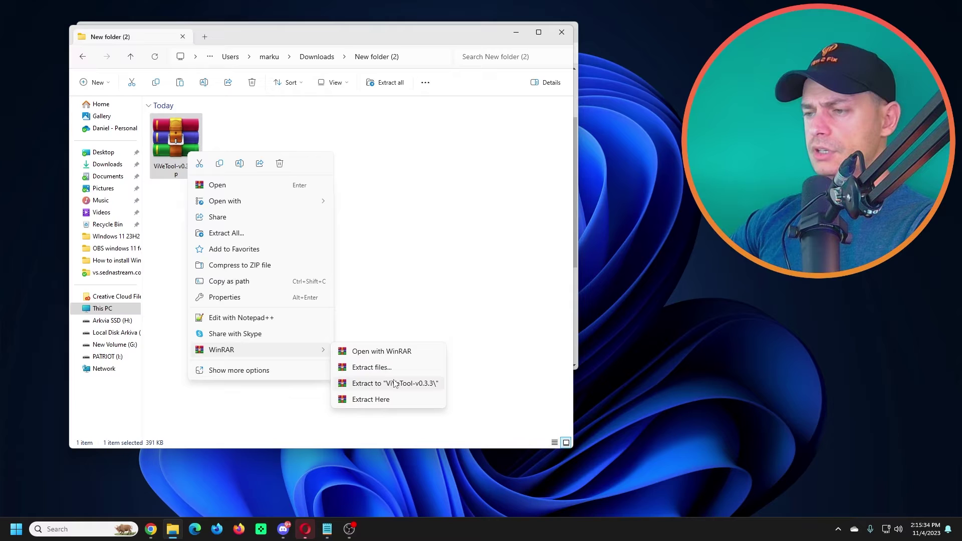
Extract the zip into a ViVeTool-v0.3.3 folder and open it, widening the folder tree
{"action": "key", "text": "Escape"}
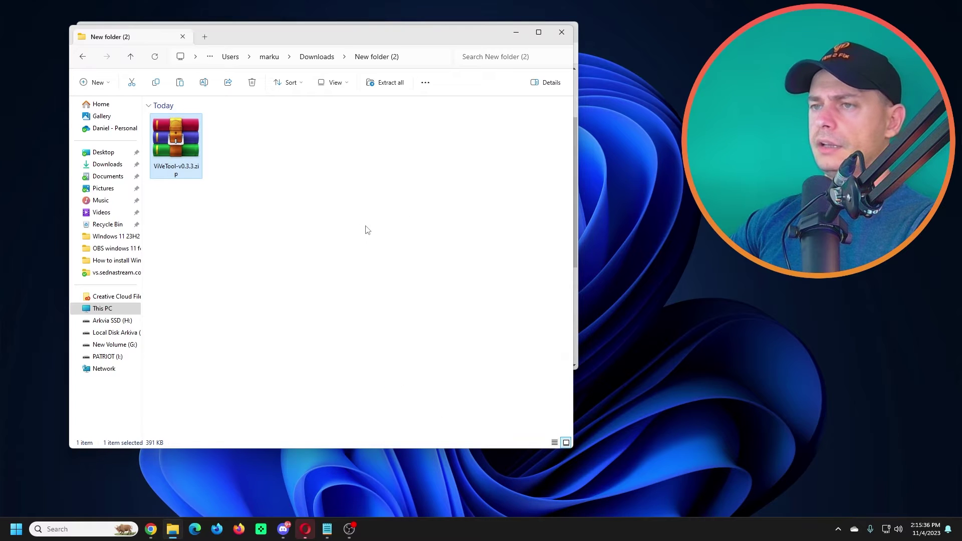
{"action": "left_click", "coordinate": [237, 136]}
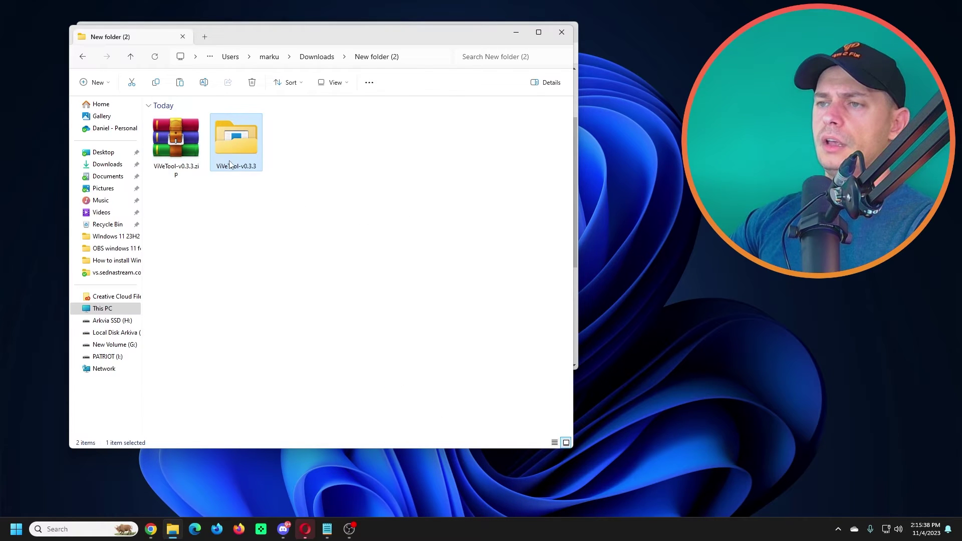
{"action": "double_click", "coordinate": [233, 137]}
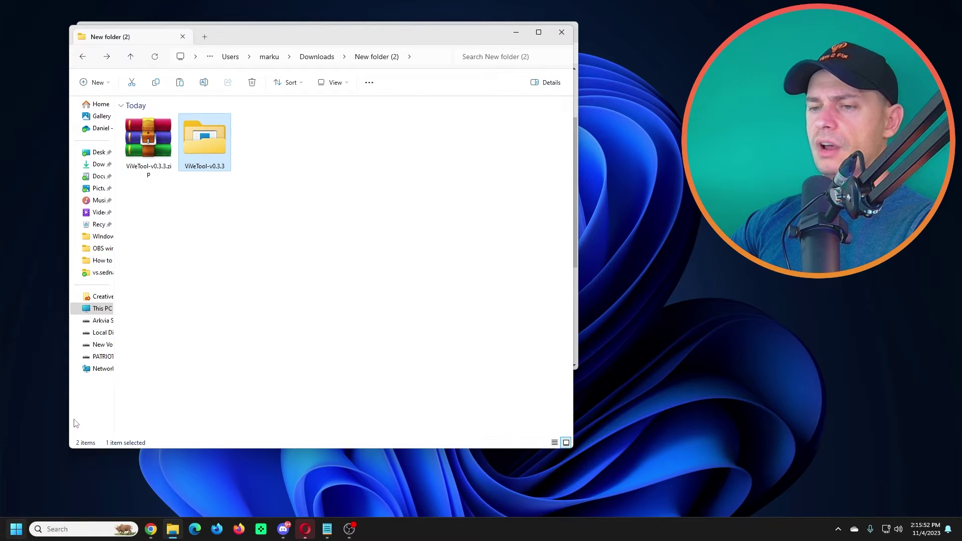
{"action": "left_click_drag", "start_coordinate": [115, 297], "coordinate": [162, 297]}
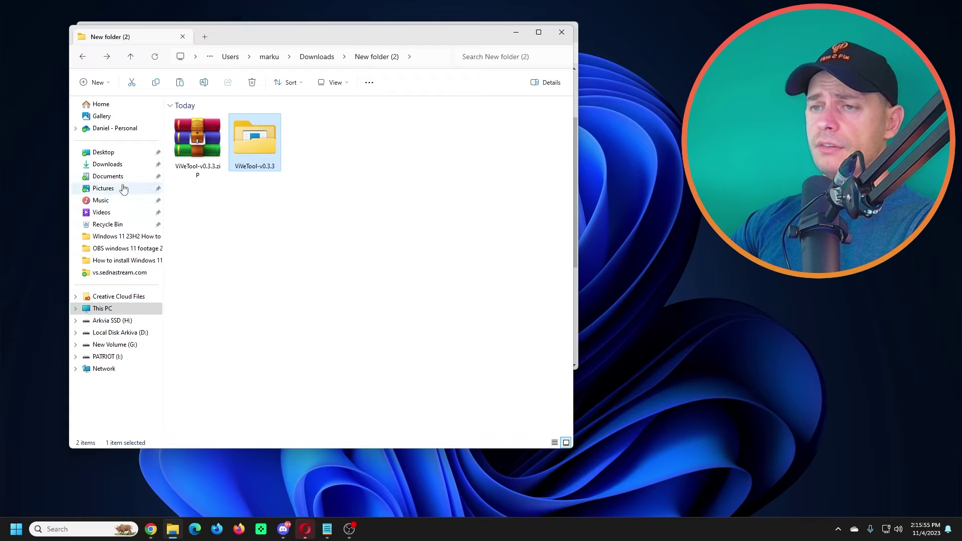
Paste the ViVeTool-v0.3.3 folder into the root of Local Disk (C:)
{"action": "left_click", "coordinate": [104, 308]}
{"action": "double_click", "coordinate": [221, 121]}
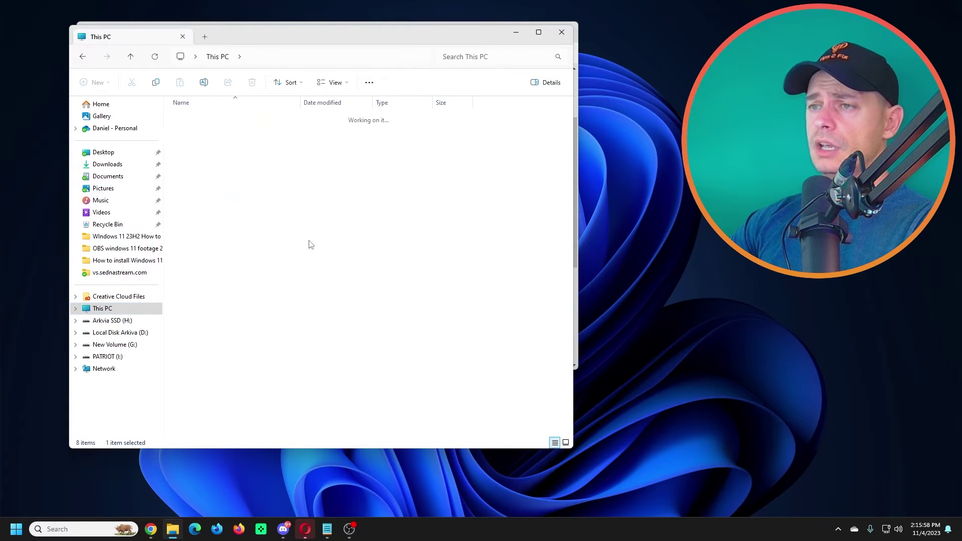
{"action": "right_click", "coordinate": [519, 160]}
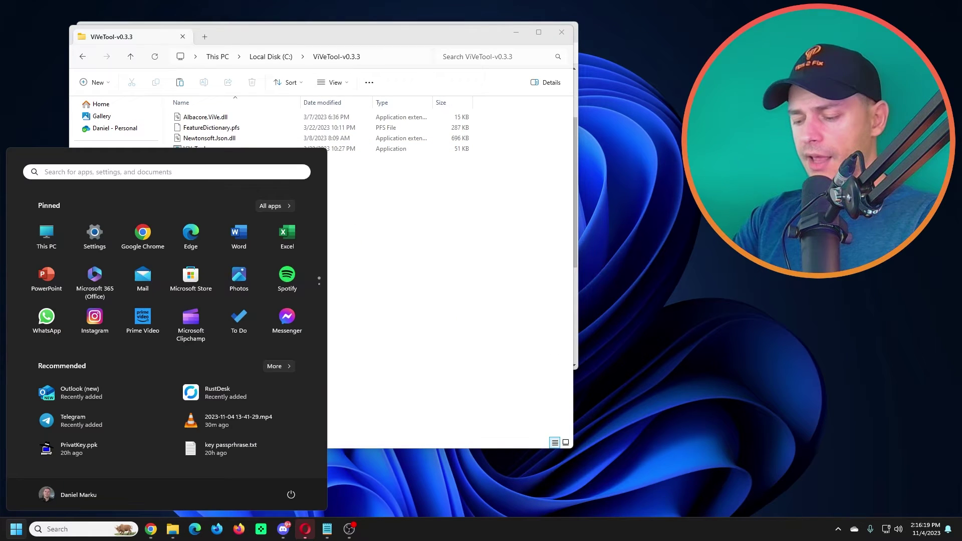
Search Start for cmd and launch Command Prompt as administrator
{"action": "left_click", "coordinate": [167, 172]}
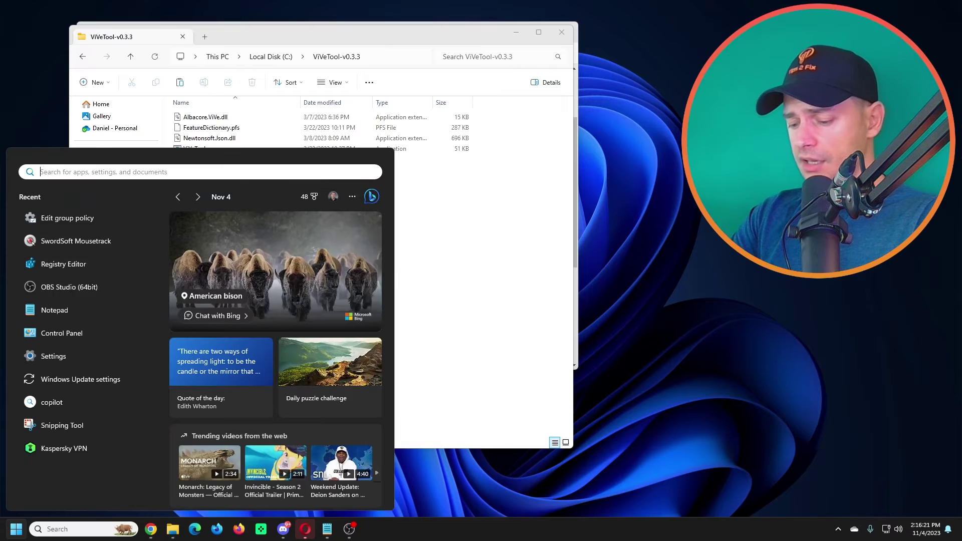
{"action": "type", "text": "cmd"}
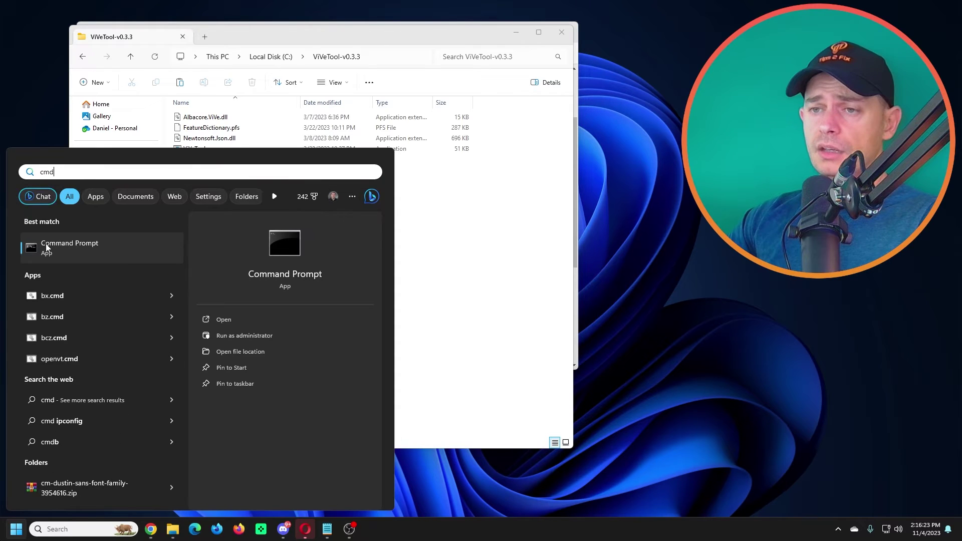
{"action": "right_click", "coordinate": [108, 258]}
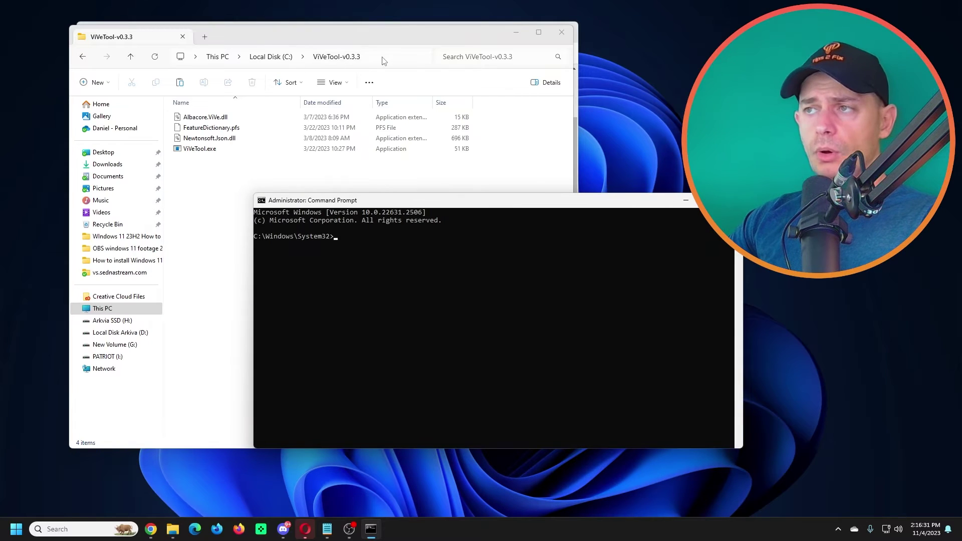
Copy the C:\ViVeTool-v0.3.3 path from File Explorer's address bar
{"action": "left_click", "coordinate": [388, 58]}
{"action": "right_click", "coordinate": [379, 57]}
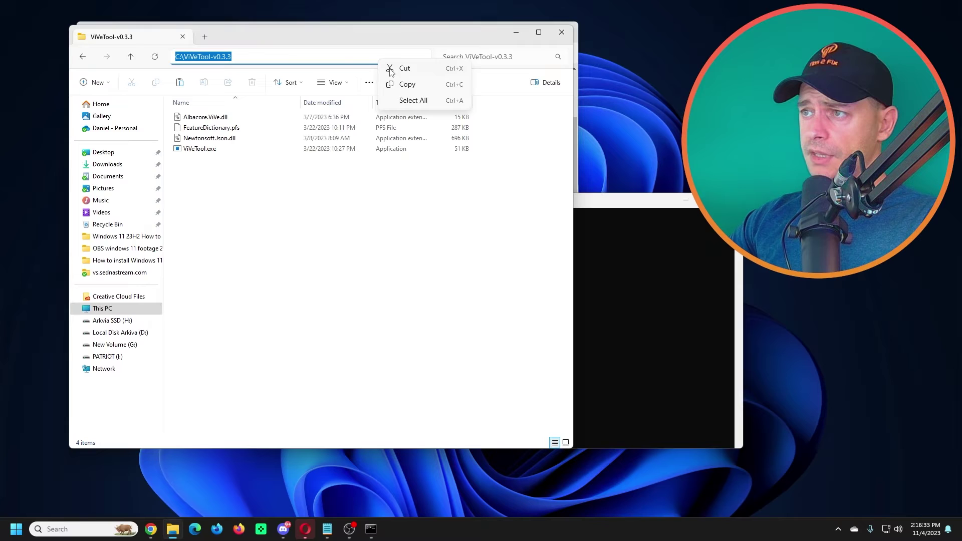
{"action": "left_click", "coordinate": [406, 85]}
In the admin Command Prompt, cd into the pasted C:\ViVeTool-v0.3.3 path
{"action": "left_click", "coordinate": [607, 207]}
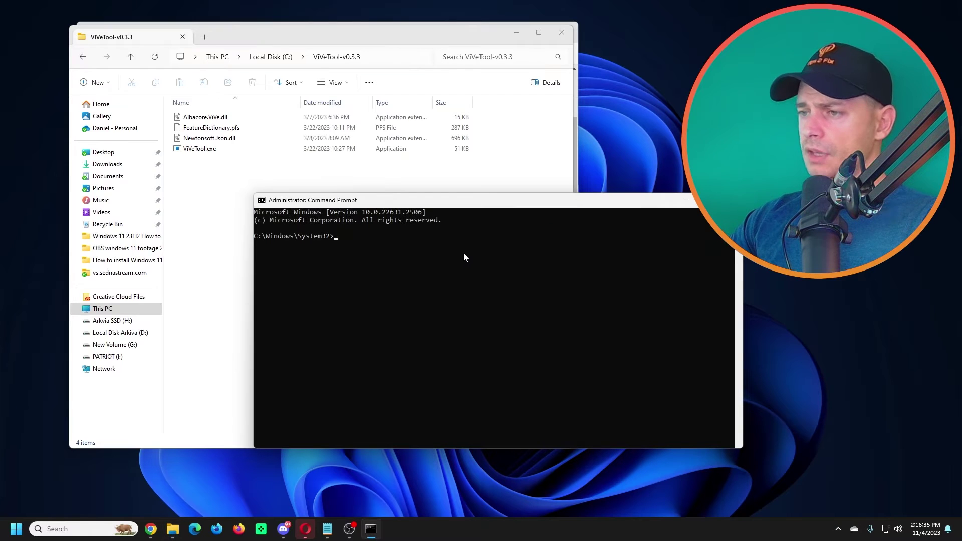
{"action": "type", "text": "cd"}
{"action": "key", "text": "Return"}
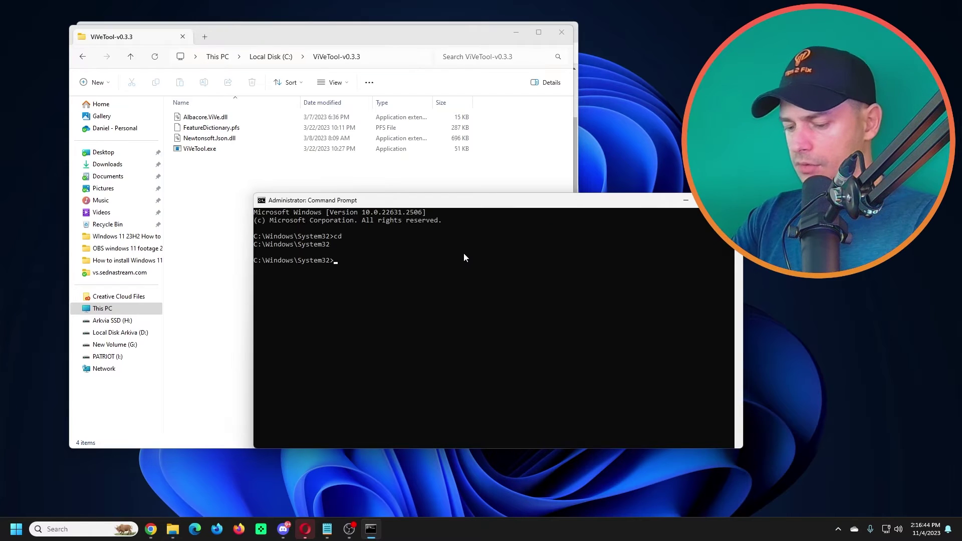
{"action": "type", "text": "cd"}
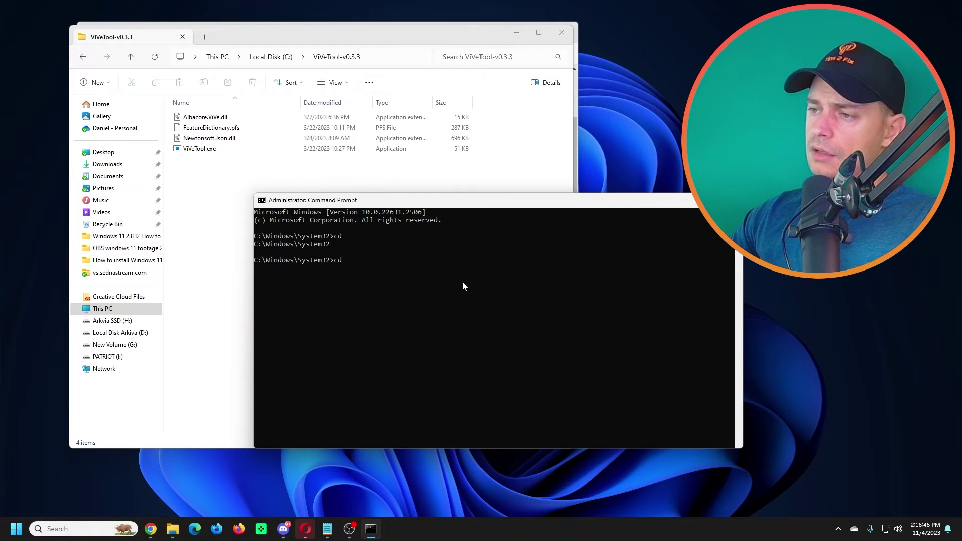
{"action": "key", "text": "ctrl+v"}
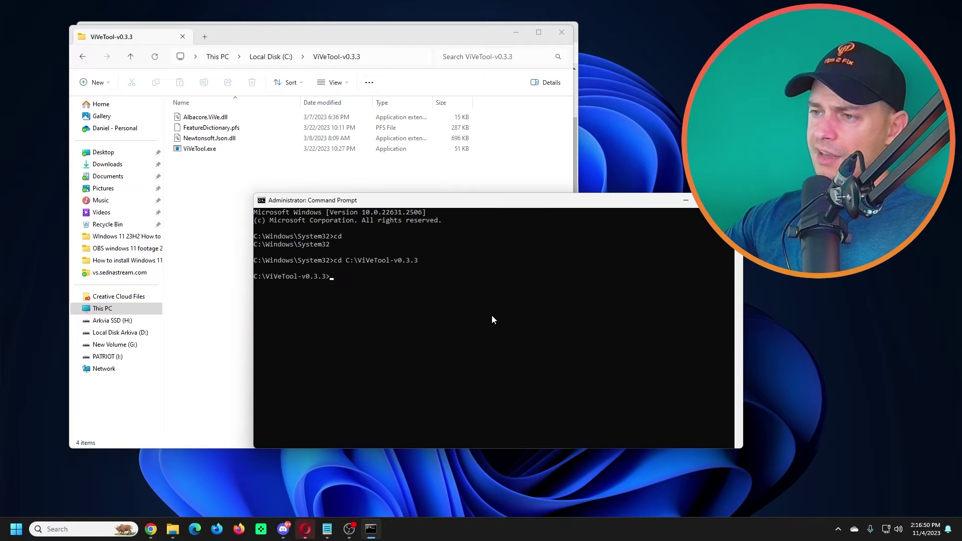
Copy the vivetool /enable /id:44774629,... line from Notepad and run it in Command Prompt
{"action": "left_click_drag", "start_coordinate": [383, 206], "coordinate": [295, 193]}
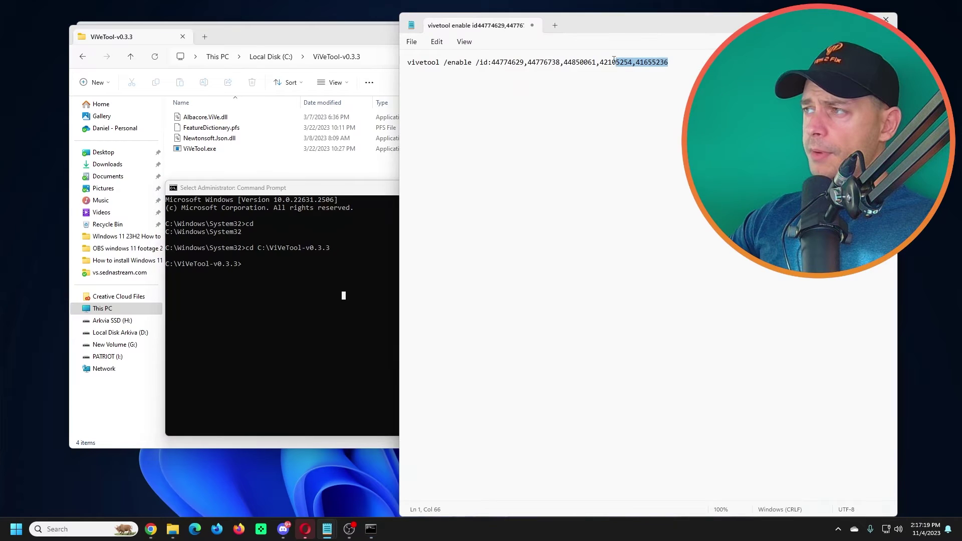
{"action": "left_click_drag", "start_coordinate": [614, 60], "coordinate": [421, 59]}
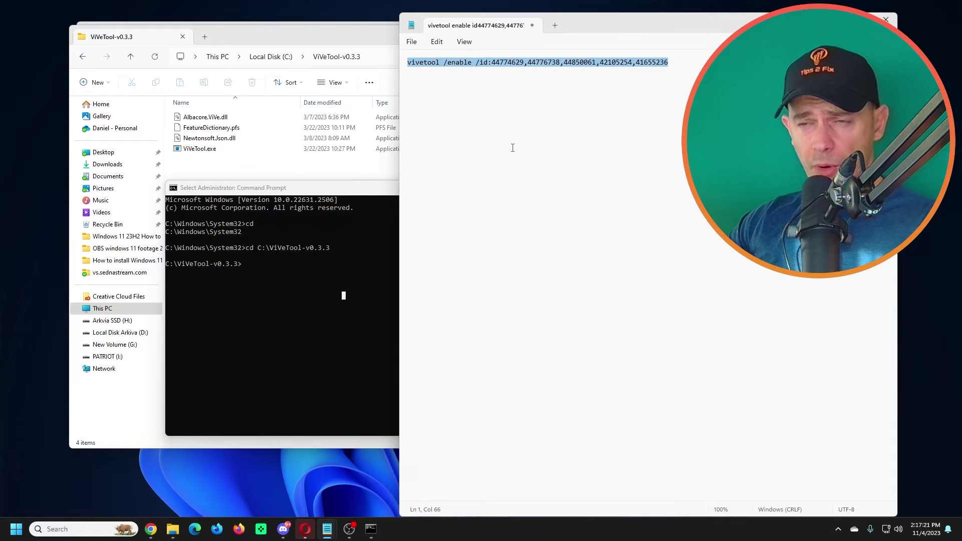
{"action": "right_click", "coordinate": [457, 64]}
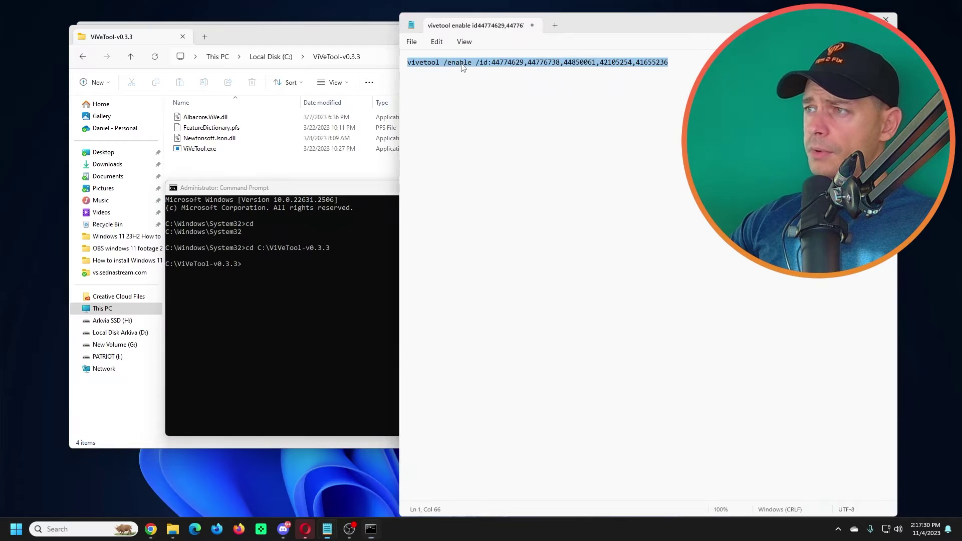
{"action": "right_click", "coordinate": [460, 65]}
{"action": "left_click", "coordinate": [489, 115]}
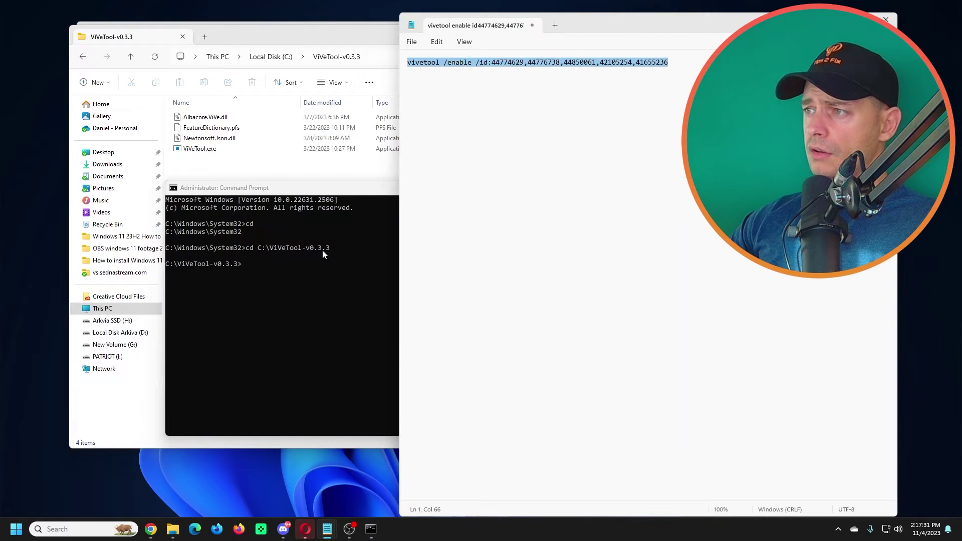
{"action": "left_click", "coordinate": [323, 254]}
{"action": "right_click", "coordinate": [297, 290]}
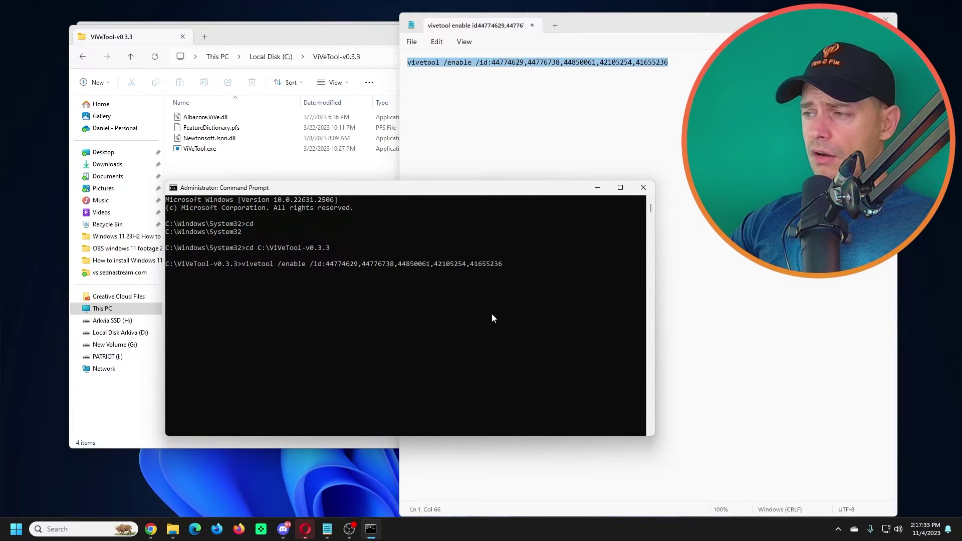
{"action": "key", "text": "Return"}
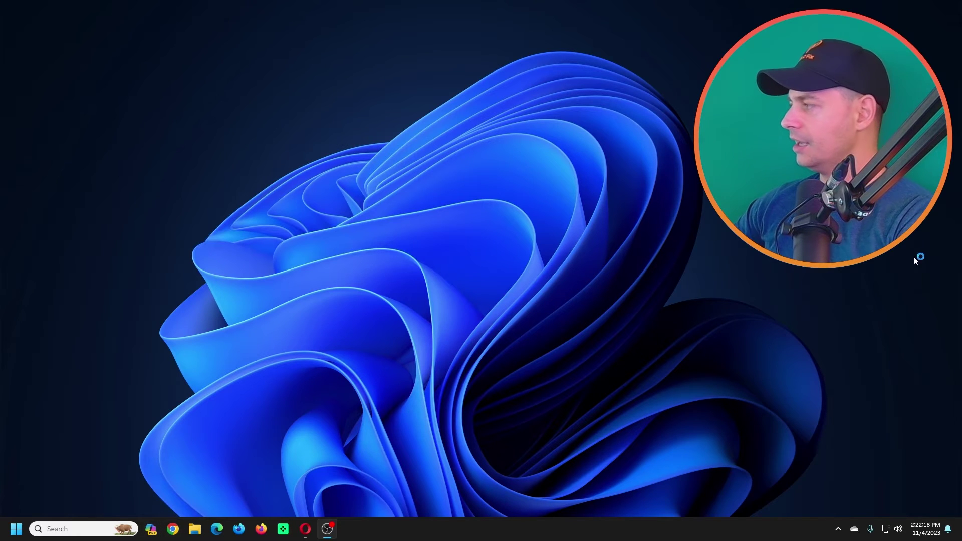
Send Copilot the message 'i miss you!' and close its panel after the reply
{"action": "left_click", "coordinate": [155, 534]}
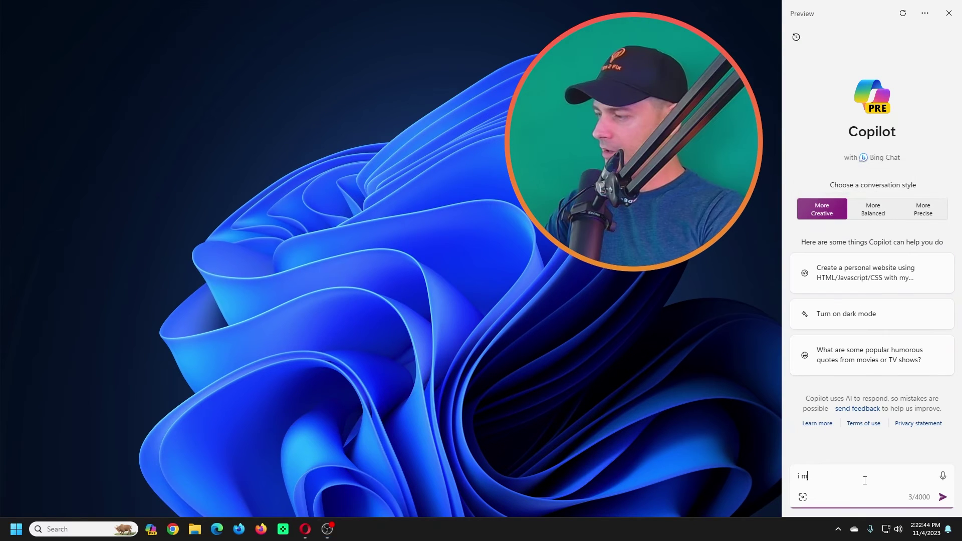
{"action": "type", "text": "iss"}
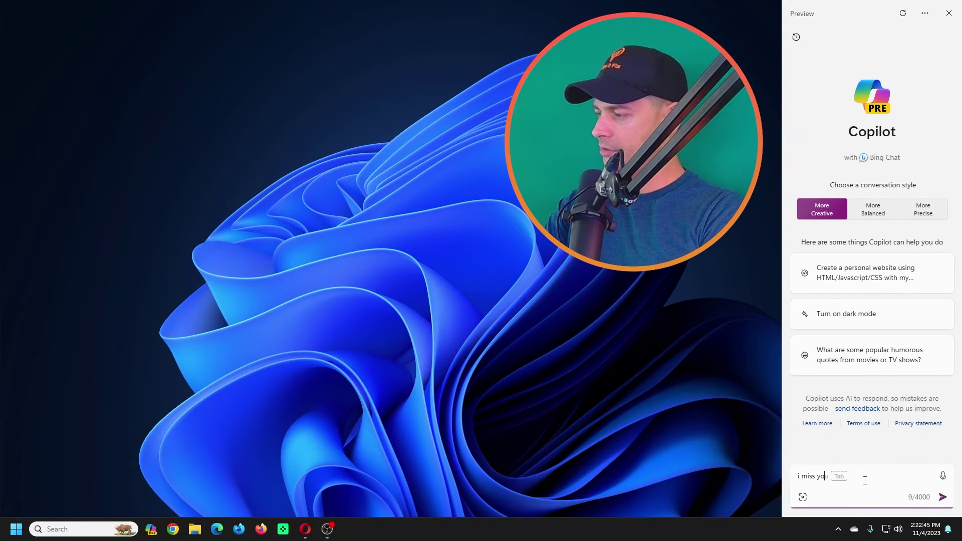
{"action": "type", "text": "you!"}
{"action": "key", "text": "Return"}
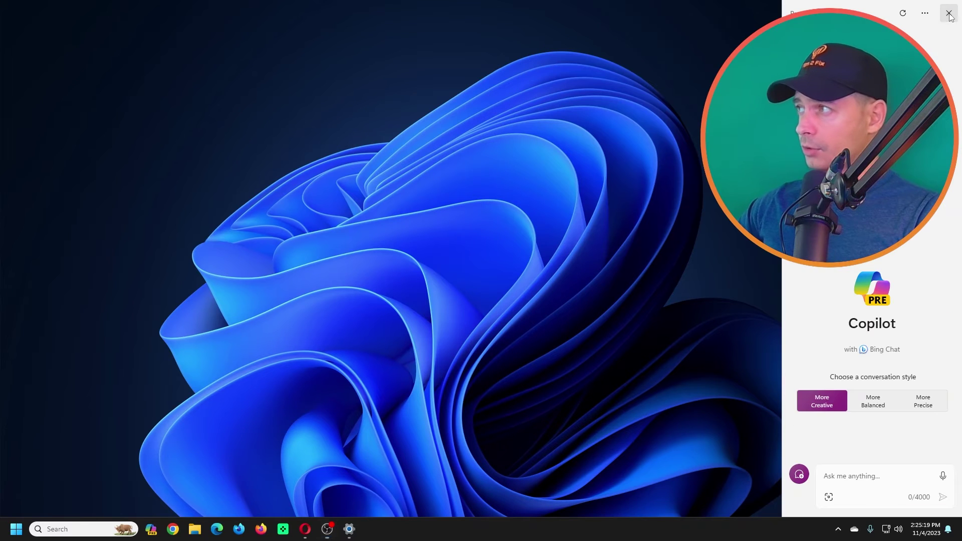
{"action": "left_click", "coordinate": [950, 14]}
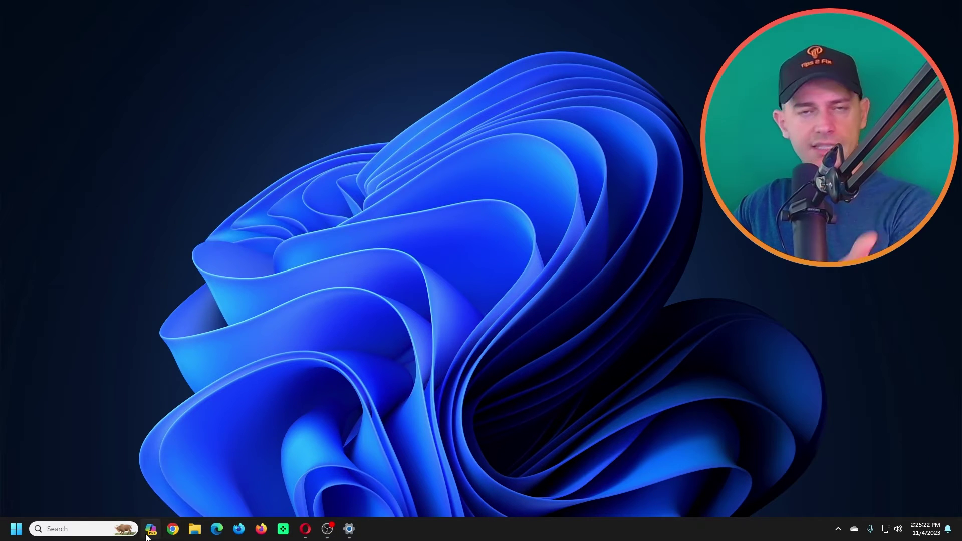
In Taskbar settings, switch Copilot (preview) On and then back Off
{"action": "left_click", "coordinate": [350, 529]}
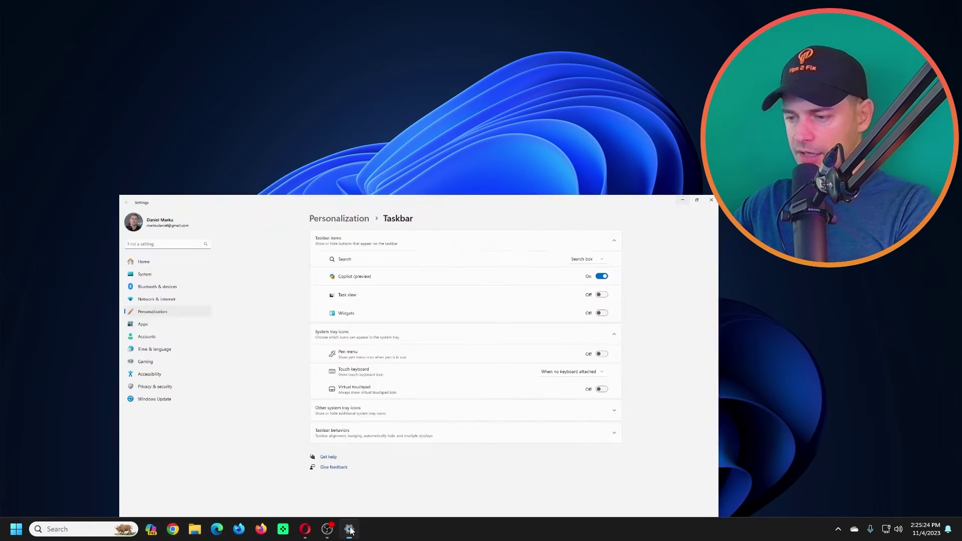
{"action": "right_click", "coordinate": [405, 521]}
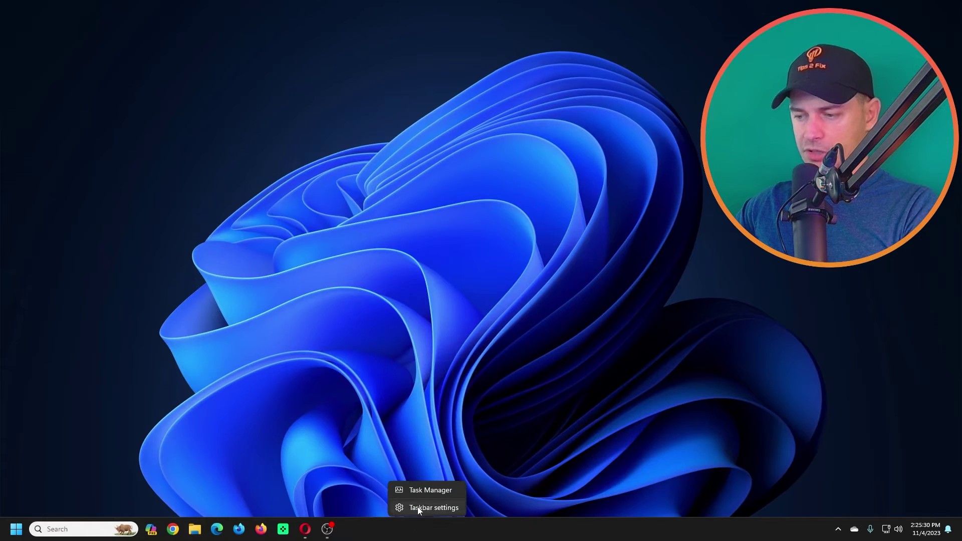
{"action": "left_click", "coordinate": [426, 510]}
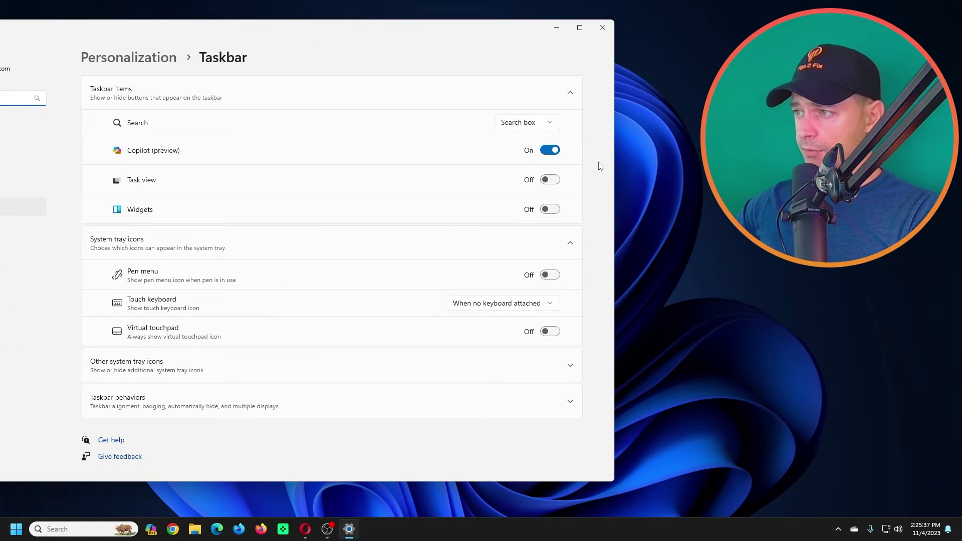
{"action": "left_click", "coordinate": [550, 150]}
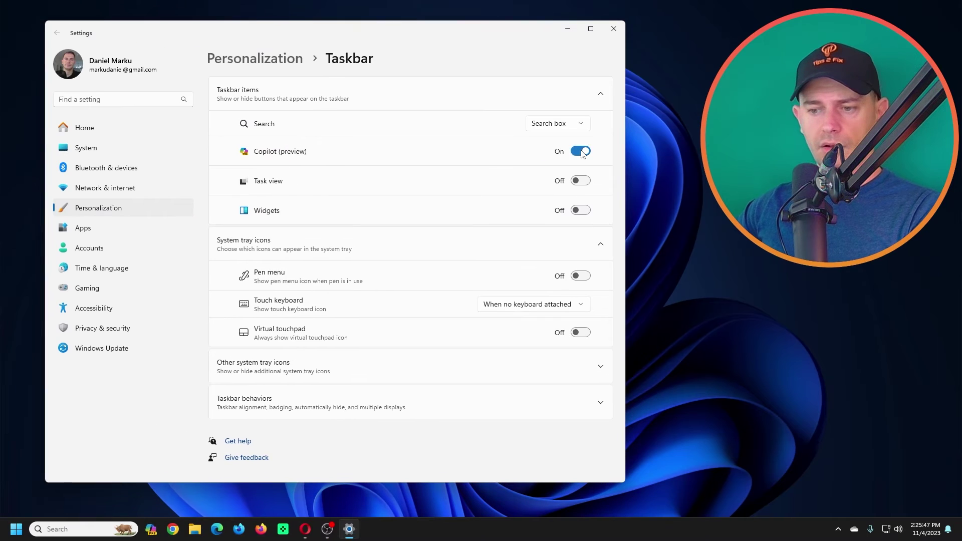
{"action": "left_click", "coordinate": [582, 152]}
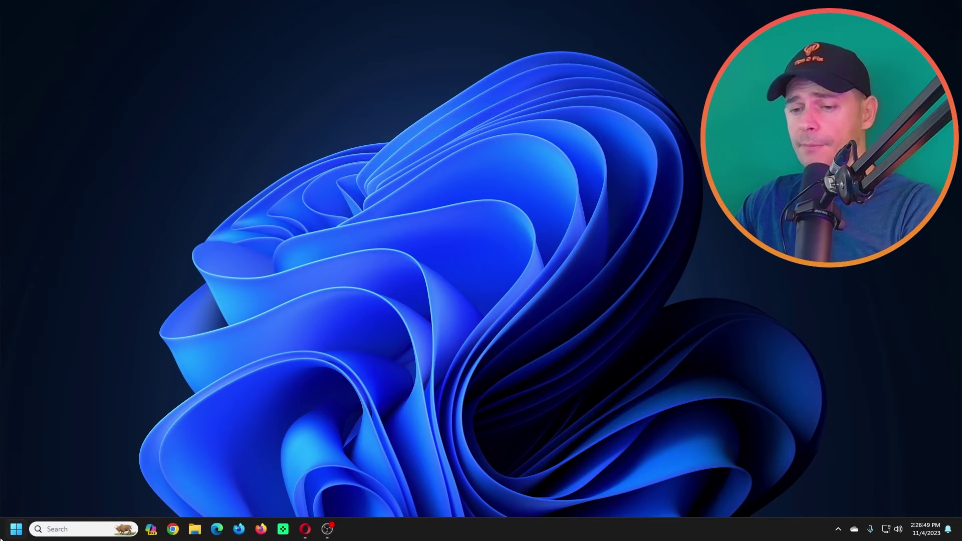
Open Local Disk (C:) > ViVeTool-v0.3.3 in File Explorer and select its address-bar path
{"action": "key", "text": "super"}
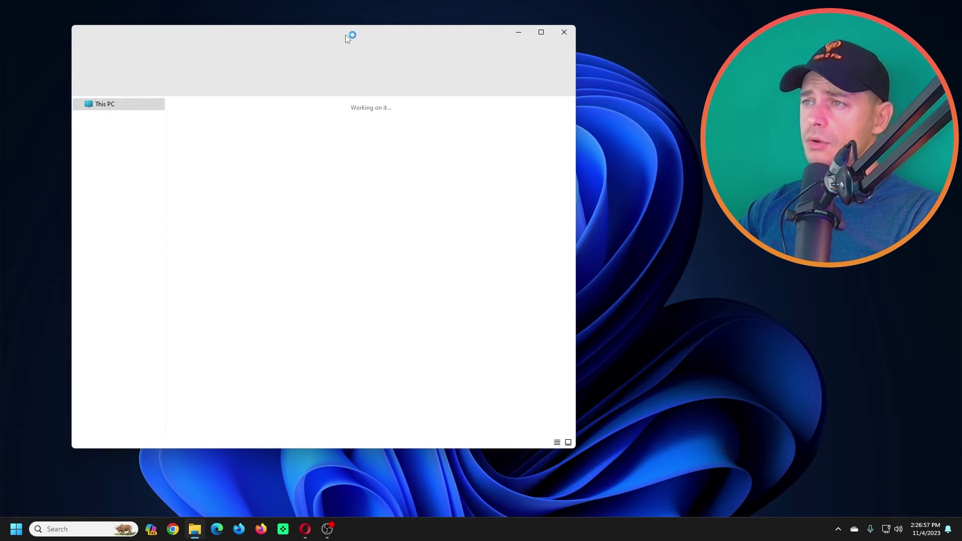
{"action": "left_click", "coordinate": [235, 135]}
{"action": "double_click", "coordinate": [234, 134]}
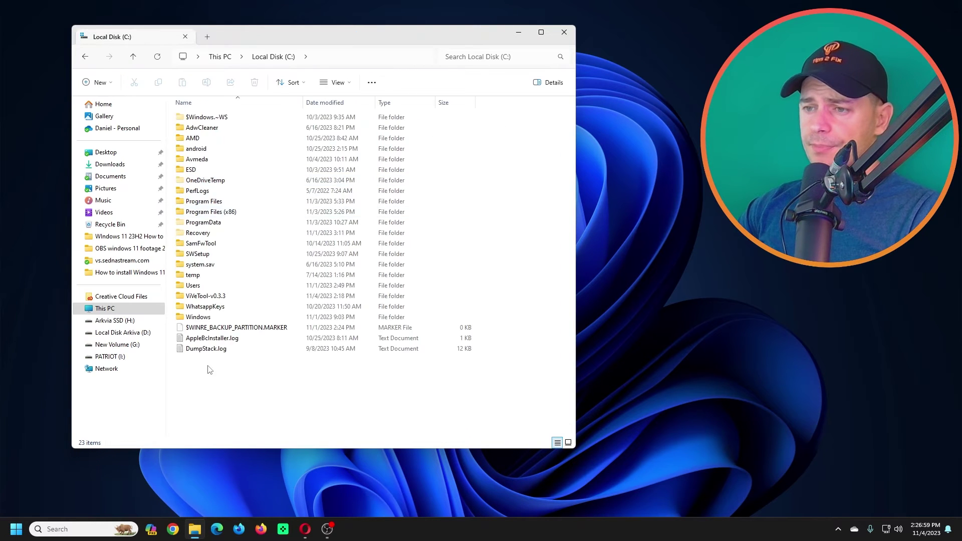
{"action": "left_click", "coordinate": [215, 299]}
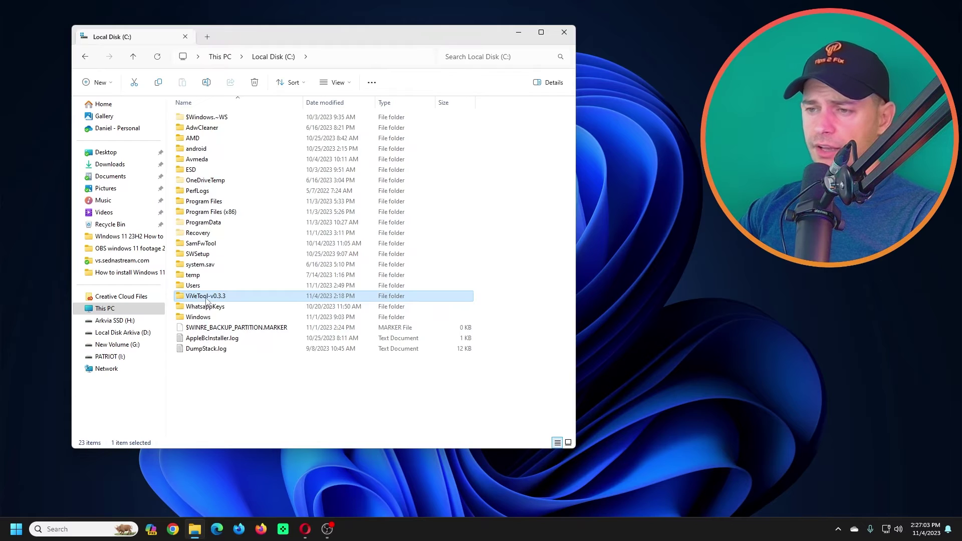
{"action": "double_click", "coordinate": [222, 298]}
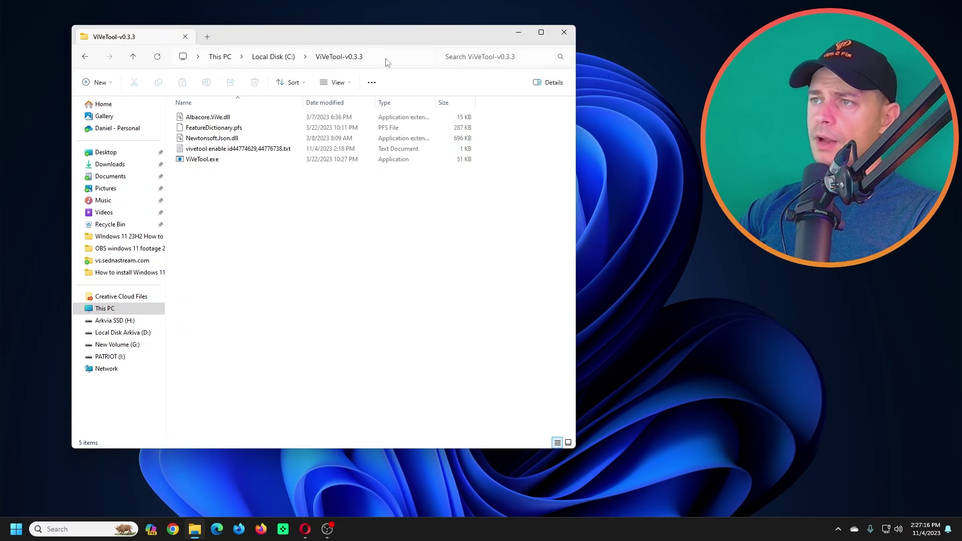
{"action": "left_click", "coordinate": [386, 57]}
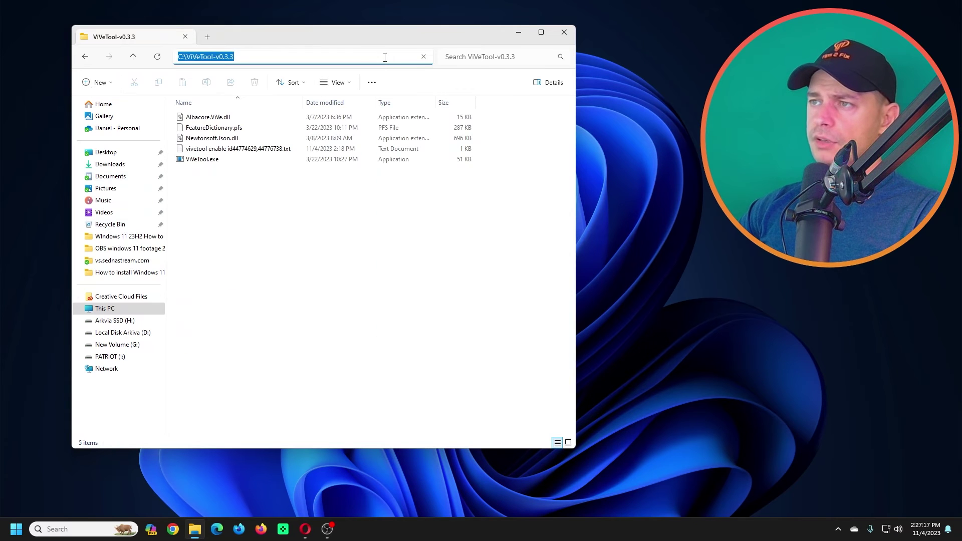
{"action": "right_click", "coordinate": [359, 60]}
Copy the folder path and launch Command Prompt as administrator from a cmd search
{"action": "left_click", "coordinate": [386, 84]}
{"action": "left_click_drag", "start_coordinate": [380, 35], "coordinate": [494, 36]}
{"action": "key", "text": "super"}
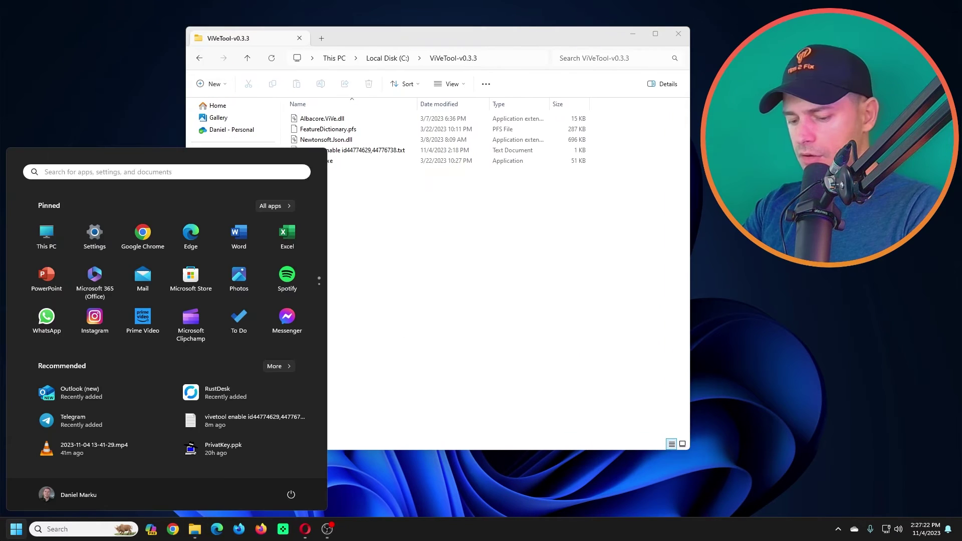
{"action": "type", "text": "cmd"}
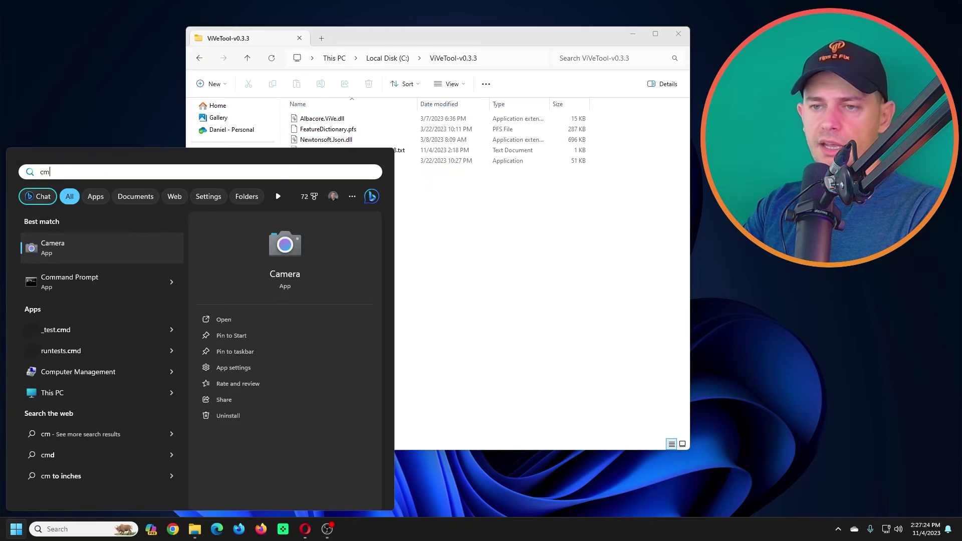
{"action": "right_click", "coordinate": [76, 251]}
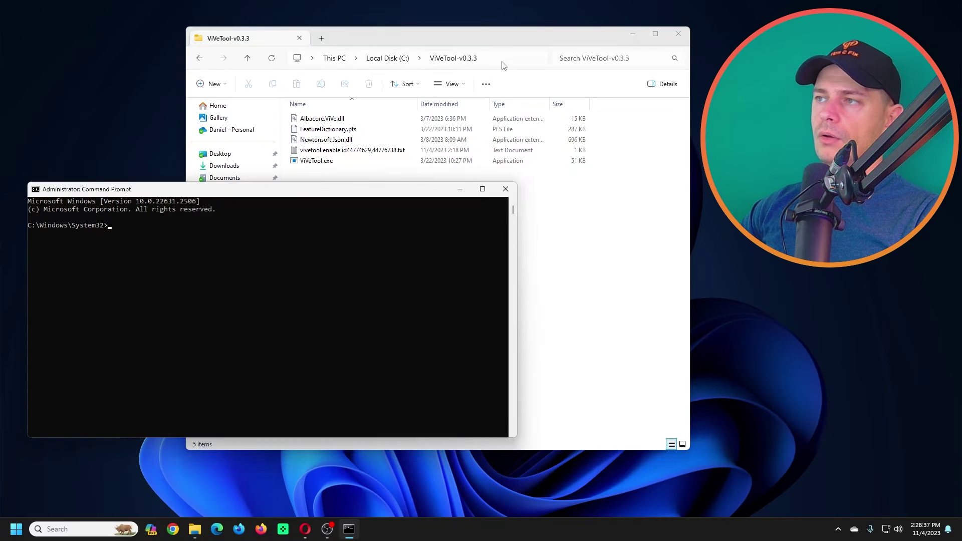
Recopy the C:\ViVeTool-v0.3.3 path and cd into it in the admin prompt
{"action": "left_click", "coordinate": [491, 60]}
{"action": "right_click", "coordinate": [493, 61]}
{"action": "left_click", "coordinate": [521, 86]}
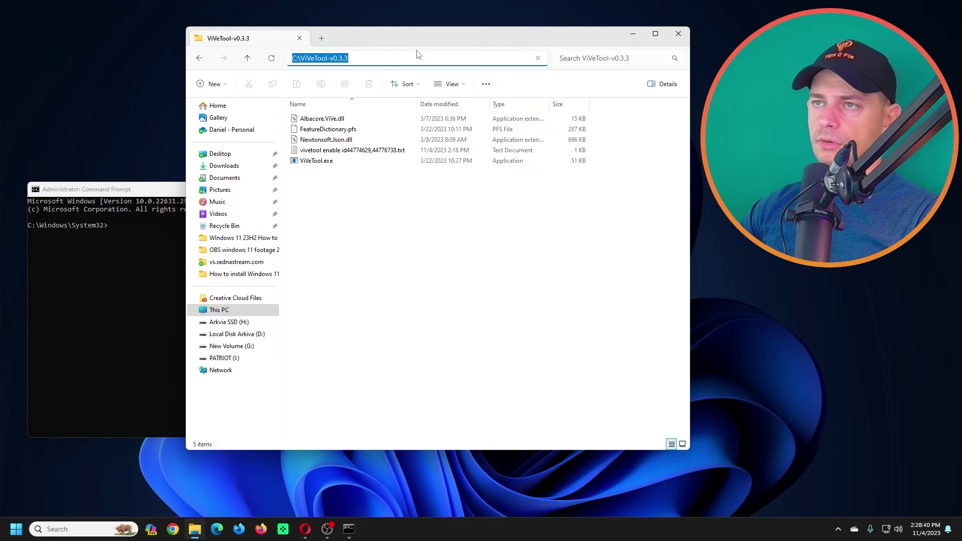
{"action": "left_click", "coordinate": [149, 271]}
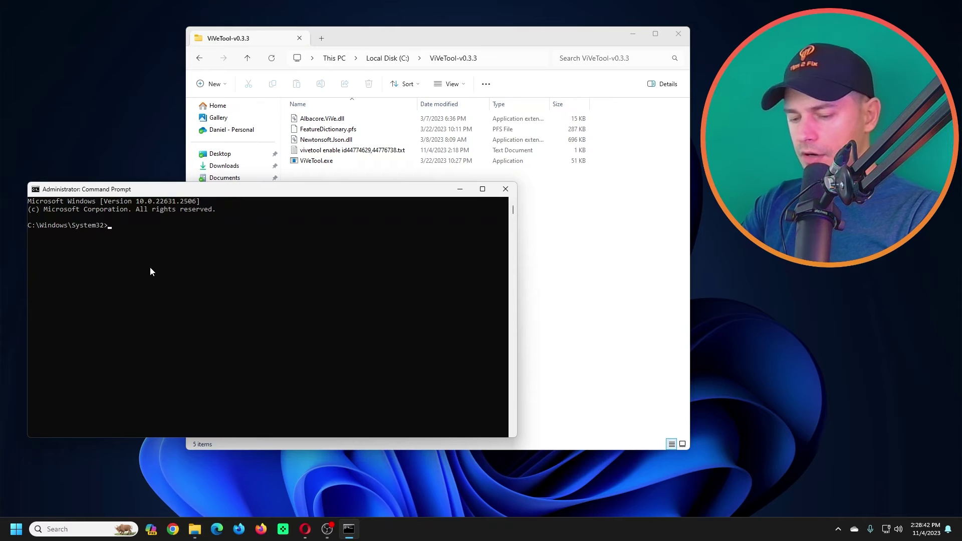
{"action": "type", "text": "cd"}
{"action": "key", "text": "ctrl+v"}
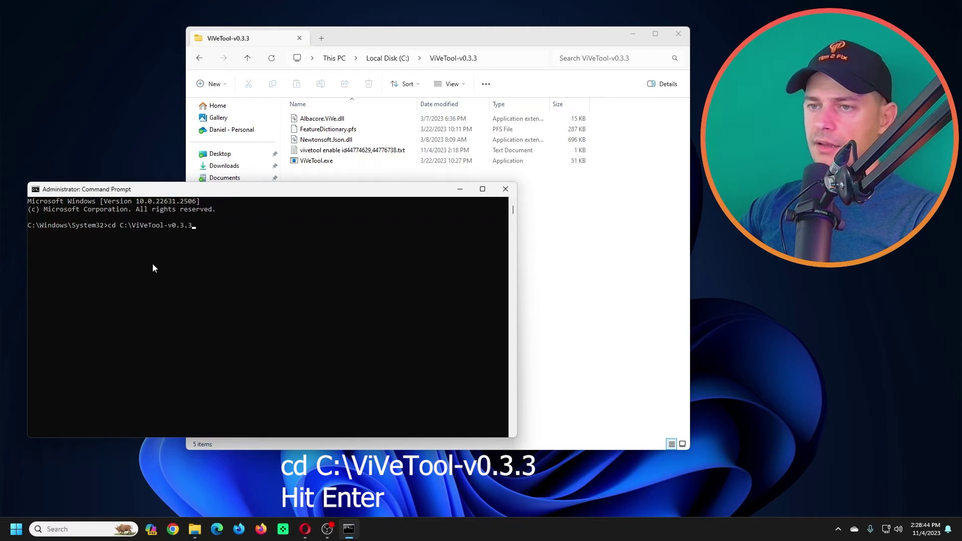
{"action": "key", "text": "Return"}
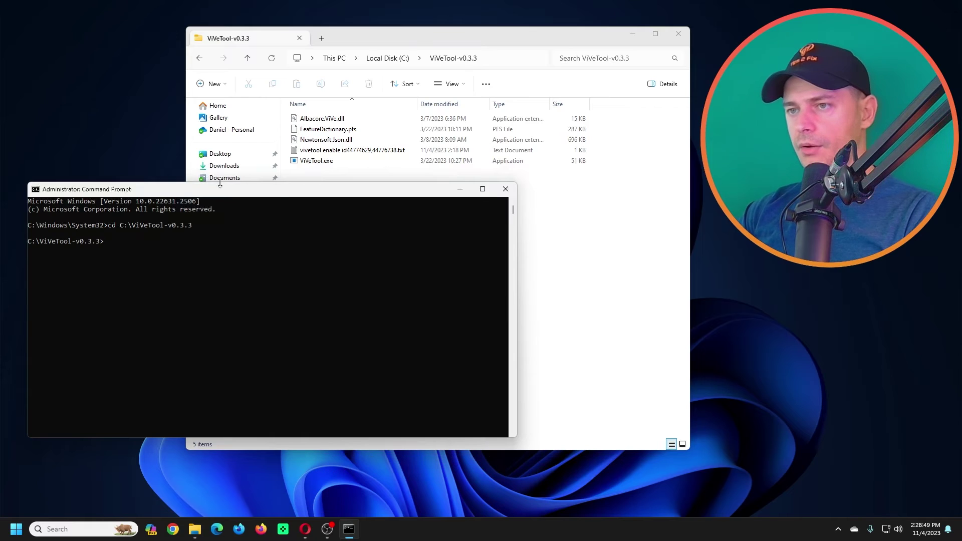
Copy the vivetool /disable line with the five Copilot IDs from Notepad and run it in cmd
{"action": "left_click_drag", "start_coordinate": [263, 194], "coordinate": [279, 195]}
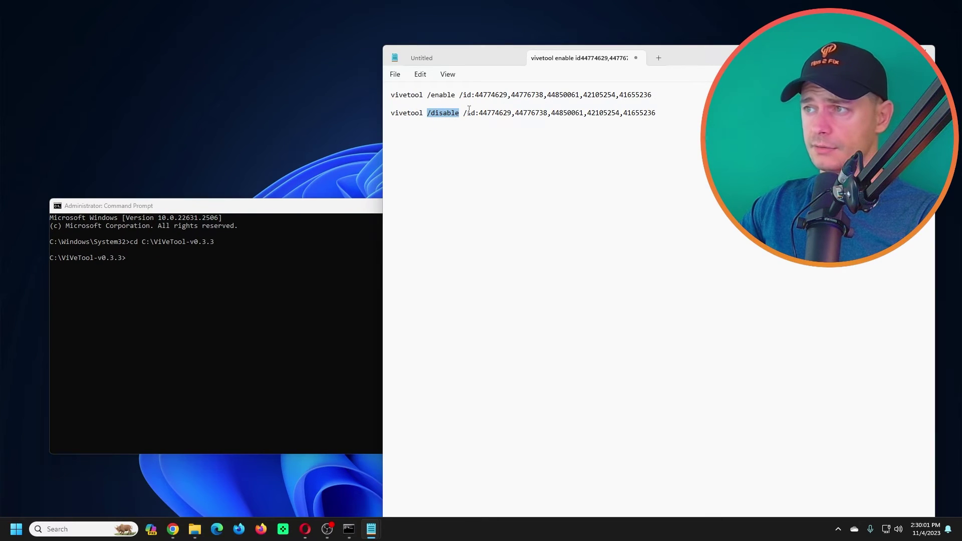
{"action": "left_click_drag", "start_coordinate": [618, 120], "coordinate": [406, 120]}
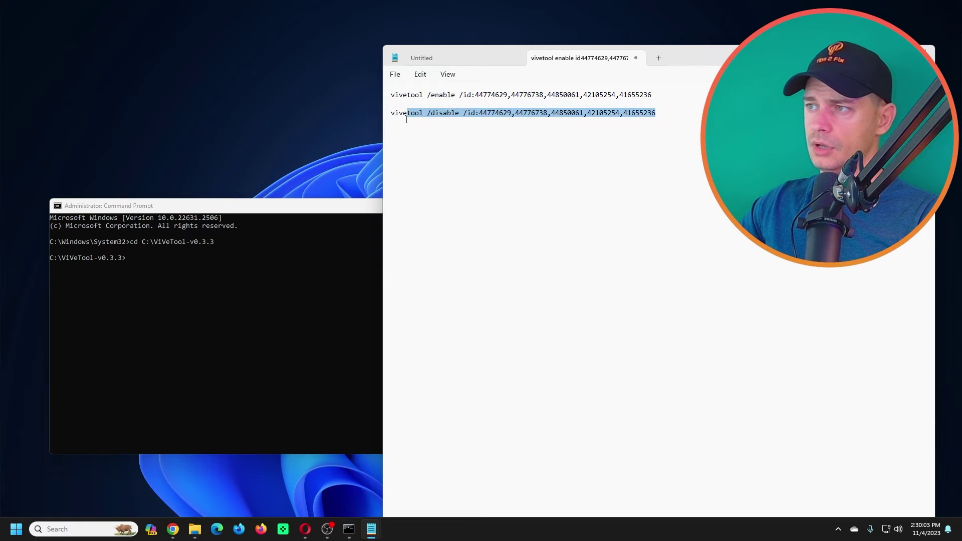
{"action": "right_click", "coordinate": [409, 122]}
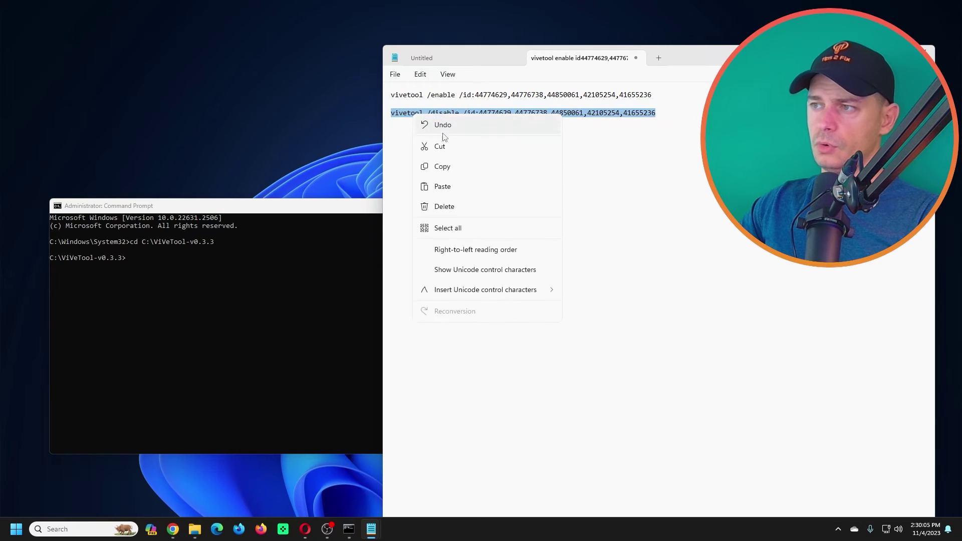
{"action": "left_click", "coordinate": [450, 167]}
{"action": "left_click", "coordinate": [184, 282]}
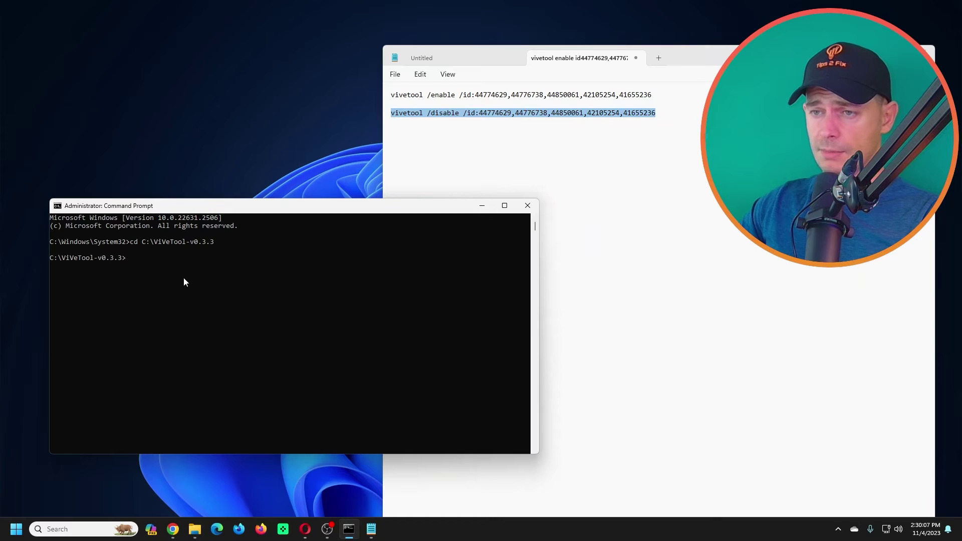
{"action": "key", "text": "ctrl+v"}
{"action": "key", "text": "Return"}
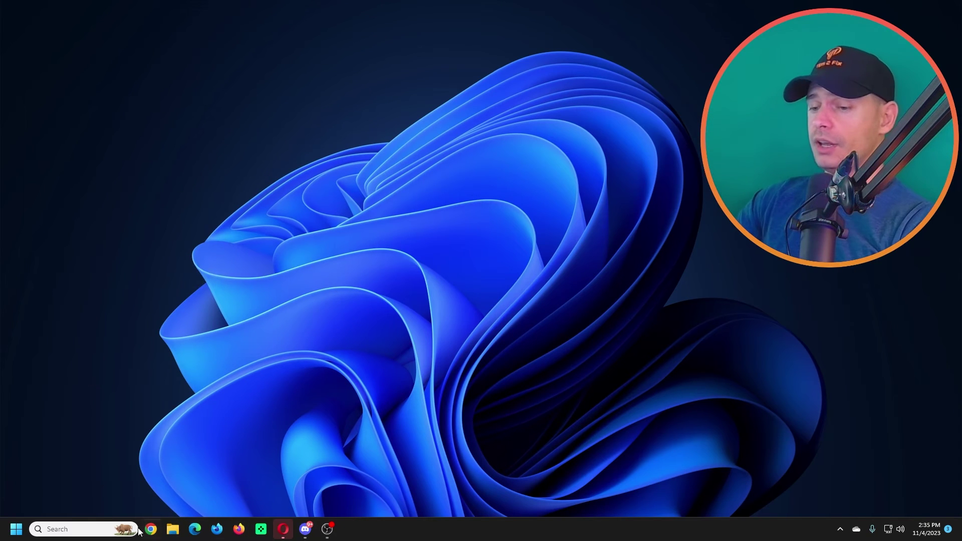
Verify the Taskbar settings page lists no Copilot item, then bring up the Start menu
{"action": "right_click", "coordinate": [408, 519]}
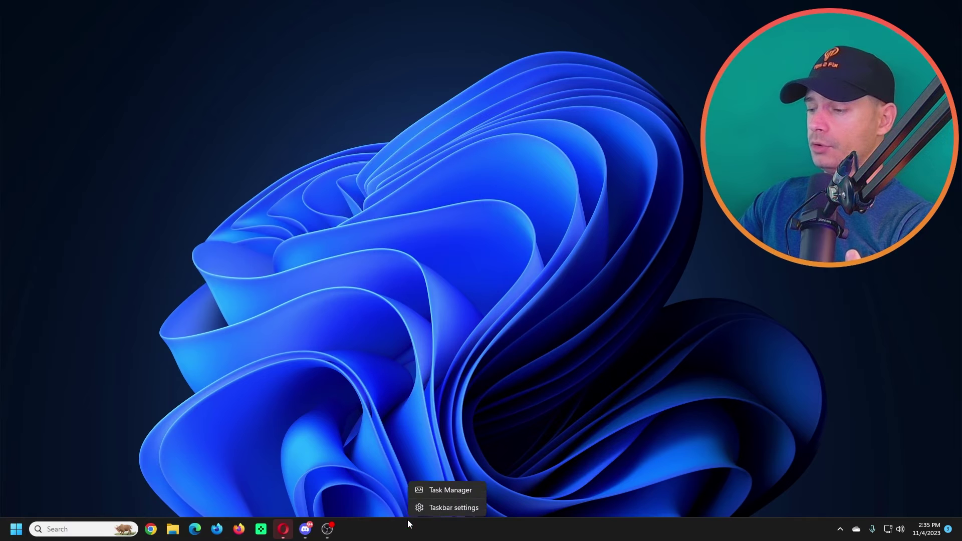
{"action": "left_click", "coordinate": [457, 510]}
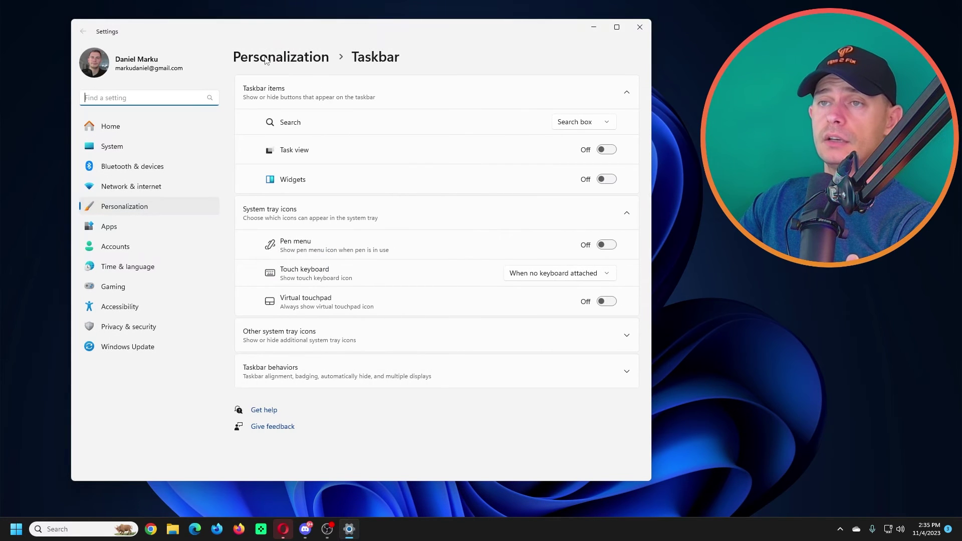
{"action": "left_click", "coordinate": [265, 60]}
{"action": "scroll", "coordinate": [344, 366], "scroll_direction": "down", "scroll_amount": 3}
{"action": "left_click", "coordinate": [300, 373]}
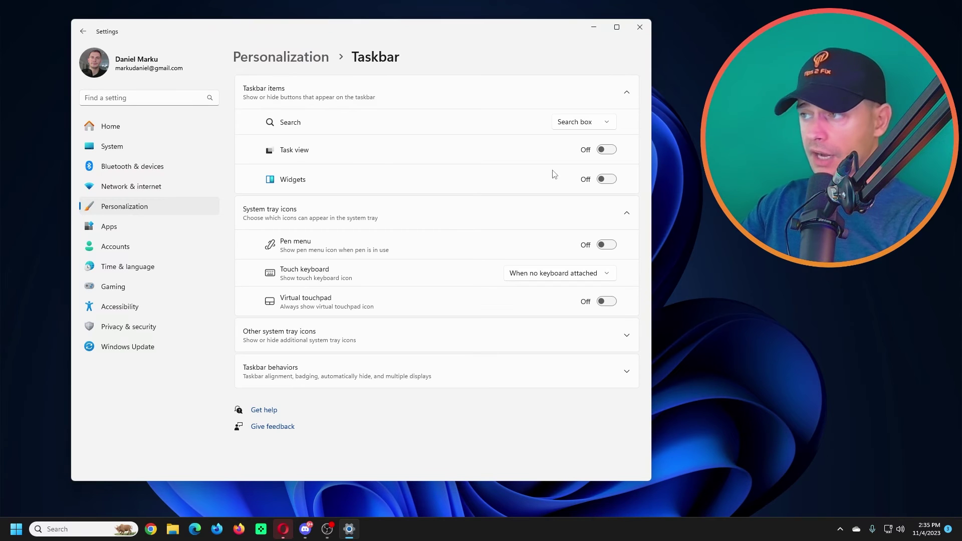
{"action": "left_click", "coordinate": [16, 529]}
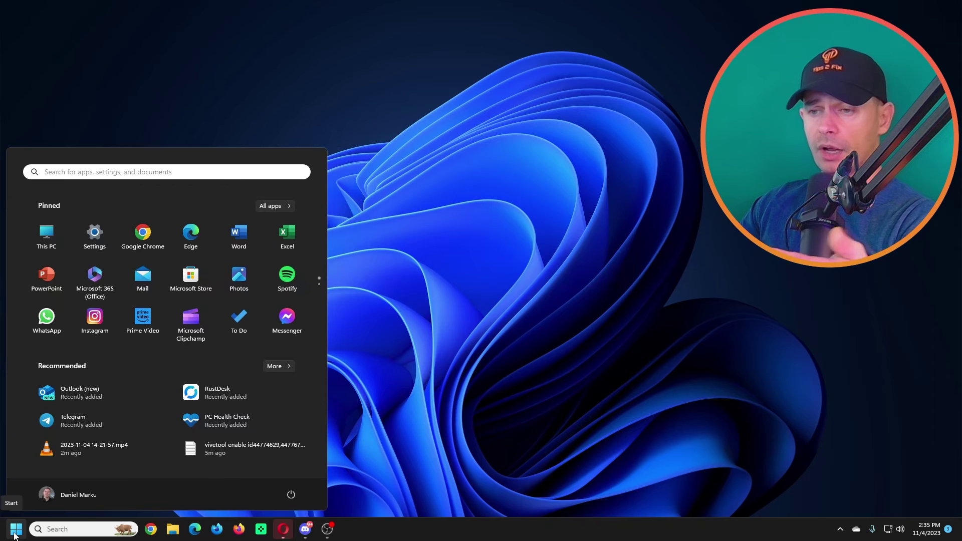
Launch Local Group Policy Editor from Start search, widening the tree pane and centring the window
{"action": "left_click", "coordinate": [15, 535]}
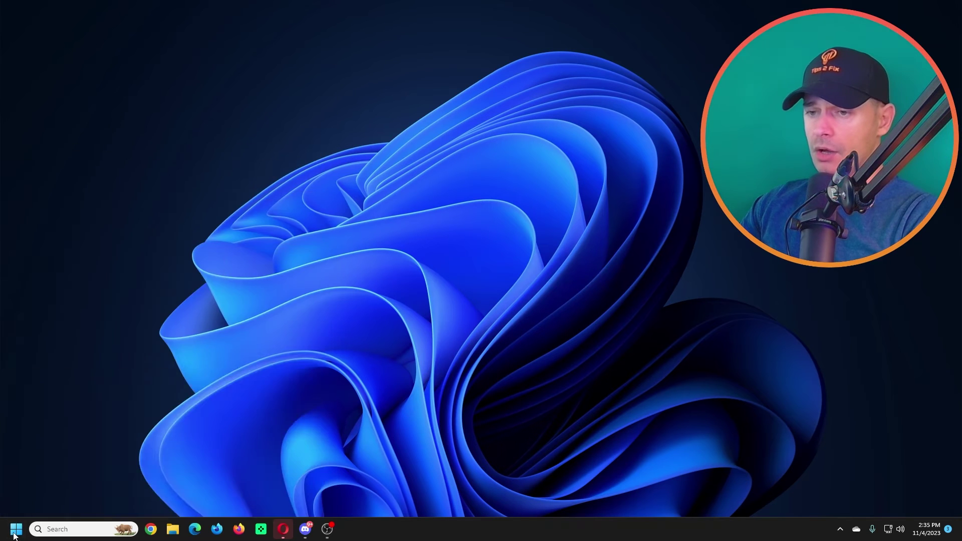
{"action": "left_click", "coordinate": [15, 536]}
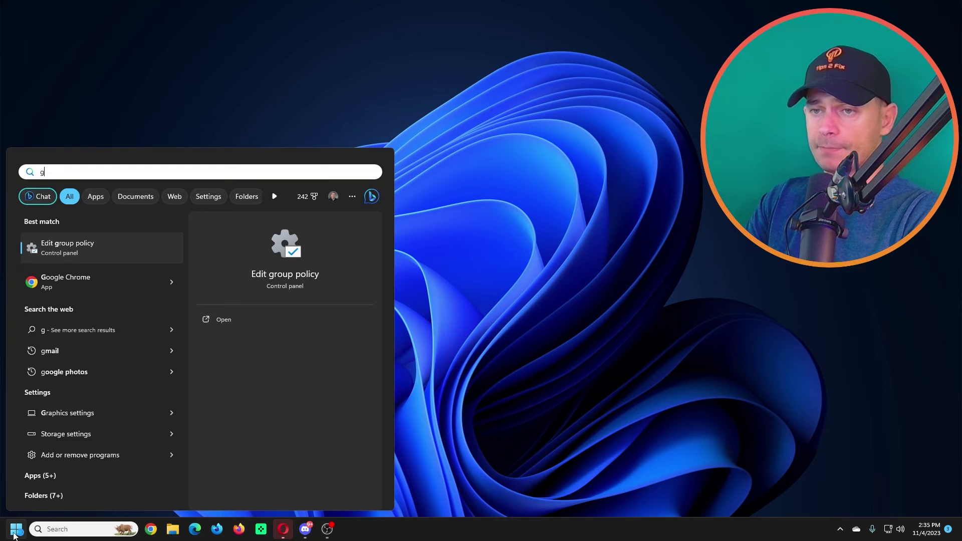
{"action": "key", "text": "Return"}
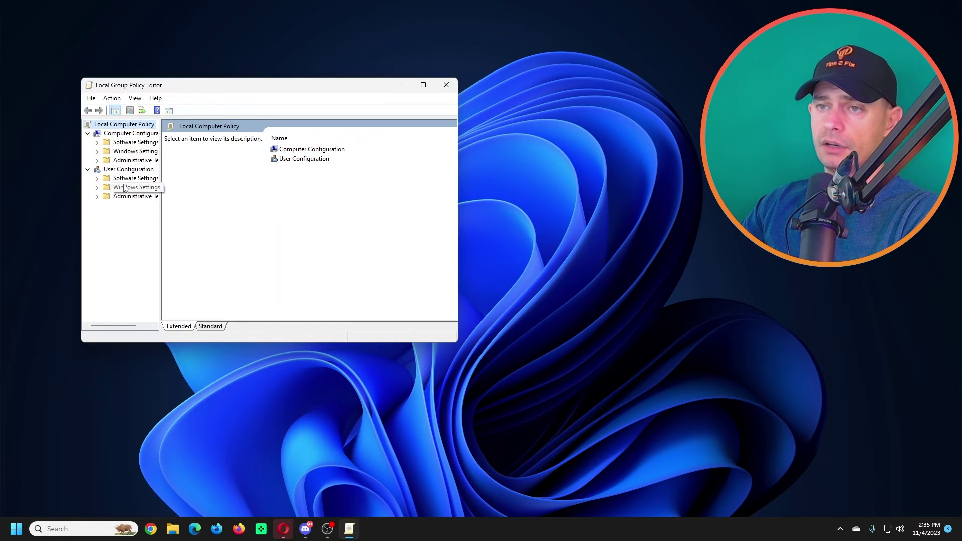
{"action": "left_click", "coordinate": [134, 196]}
{"action": "left_click_drag", "start_coordinate": [160, 213], "coordinate": [239, 213]}
{"action": "left_click_drag", "start_coordinate": [240, 90], "coordinate": [310, 84]}
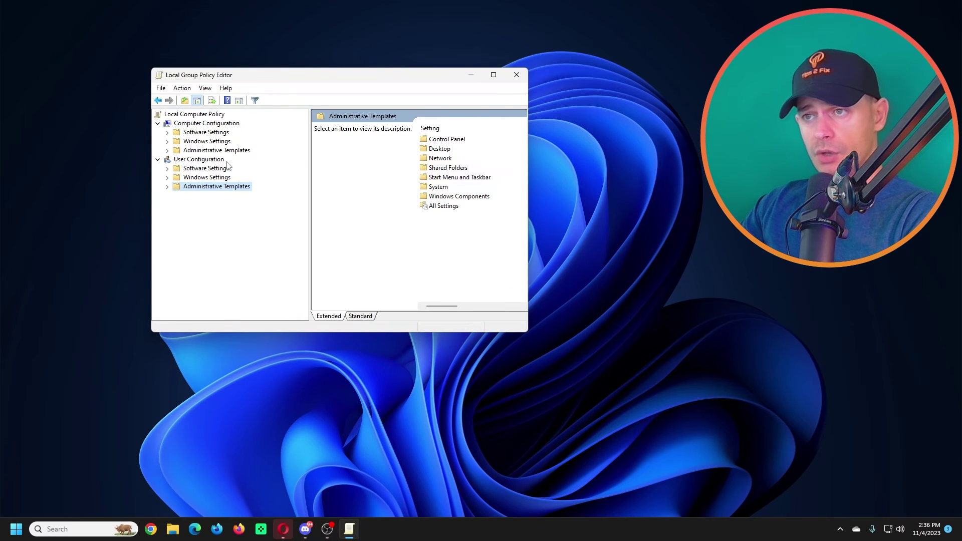
Navigate to User Configuration > Administrative Templates > Windows Components > Windows Copilot
{"action": "left_click", "coordinate": [167, 187]}
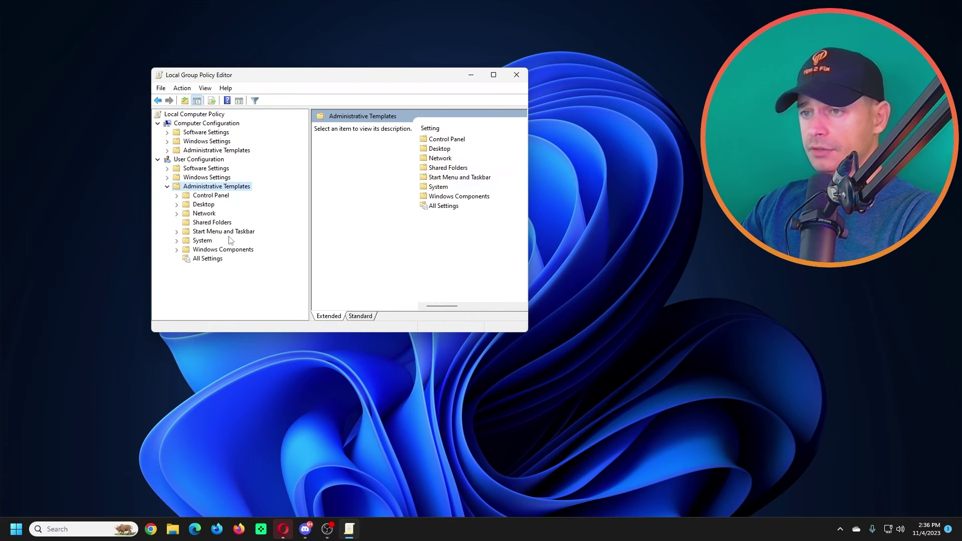
{"action": "left_click", "coordinate": [202, 240]}
{"action": "left_click", "coordinate": [181, 250]}
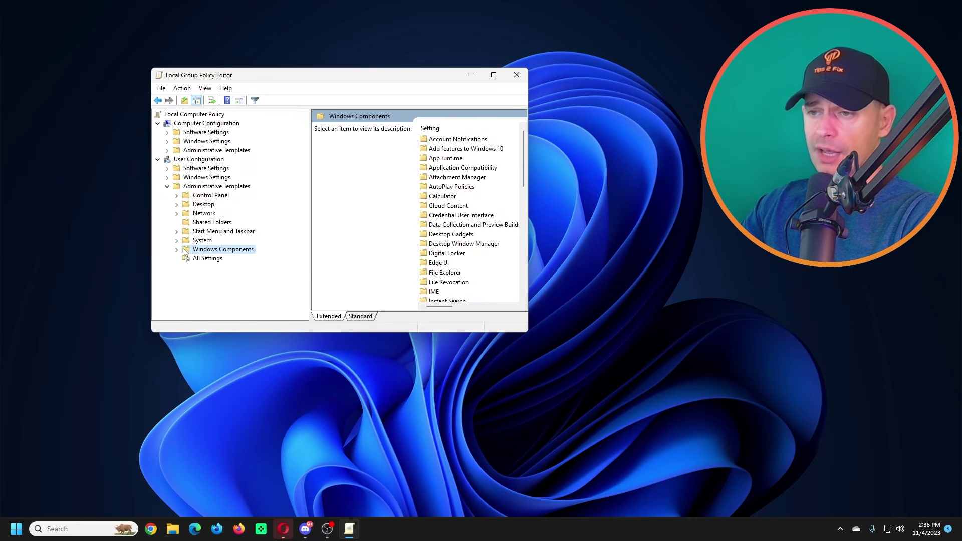
{"action": "left_click", "coordinate": [176, 250]}
{"action": "scroll", "coordinate": [253, 259], "scroll_direction": "down", "scroll_amount": 9}
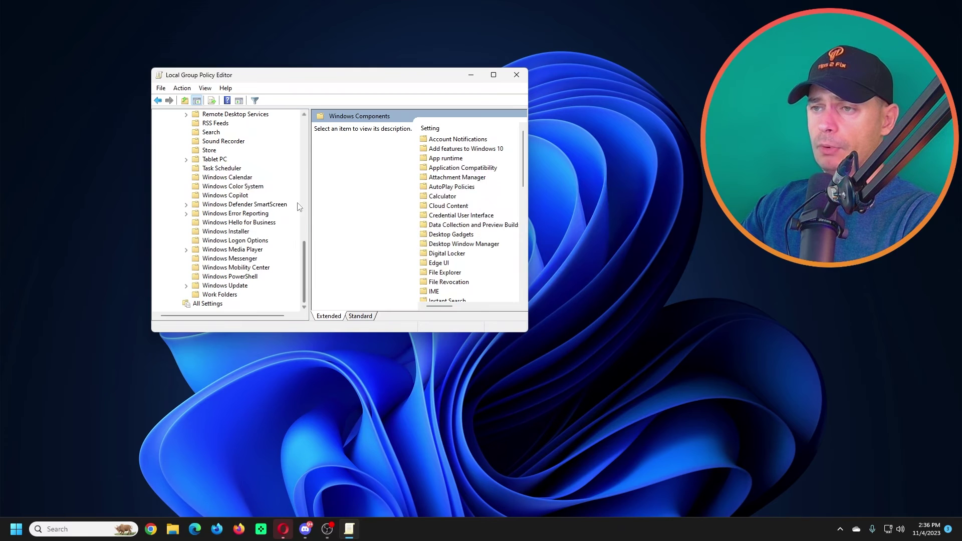
{"action": "left_click", "coordinate": [234, 196]}
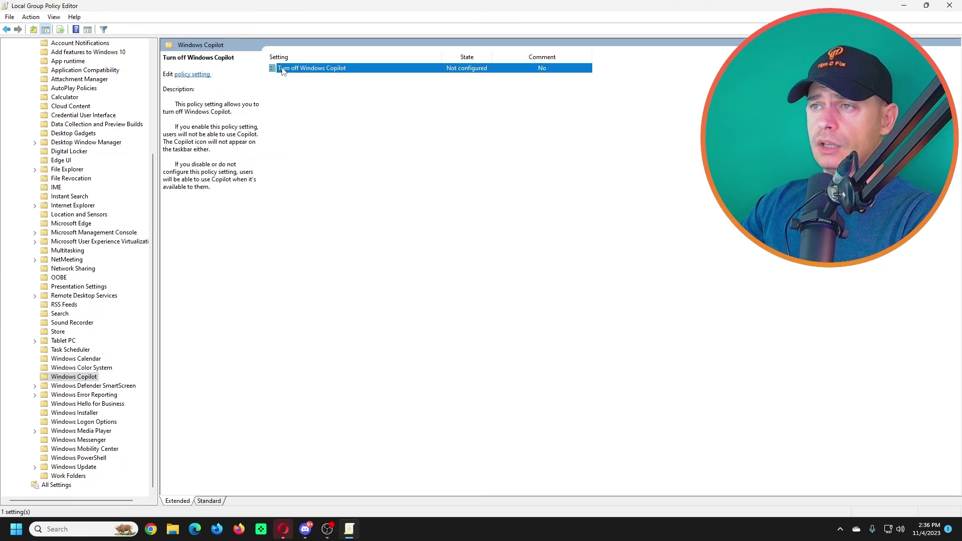
Set the Turn off Windows Copilot policy to Enabled and apply it
{"action": "double_click", "coordinate": [283, 69]}
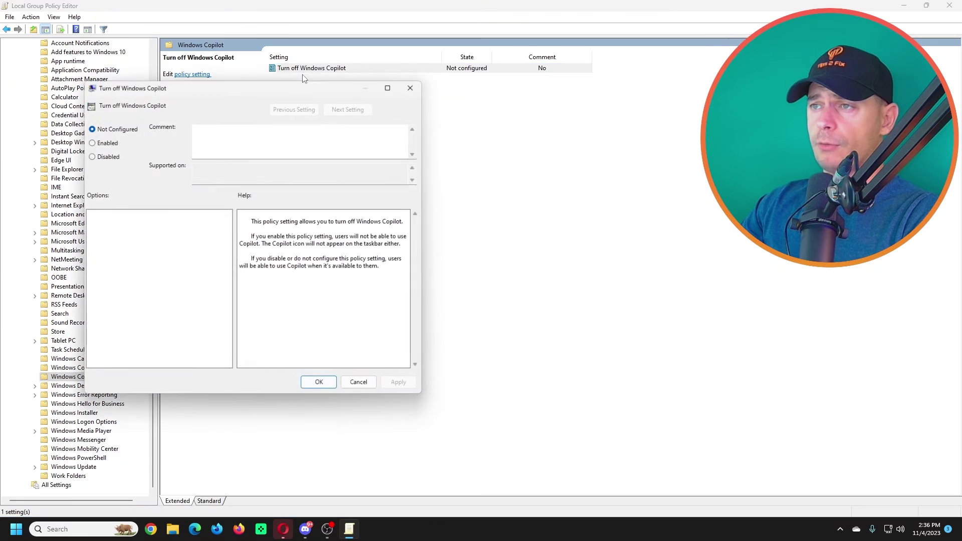
{"action": "left_click", "coordinate": [91, 142]}
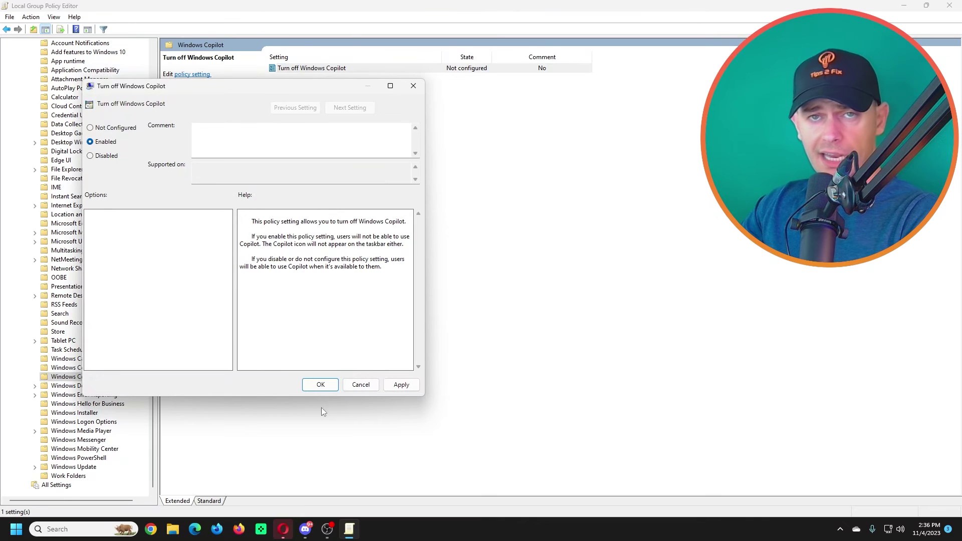
{"action": "left_click", "coordinate": [401, 390]}
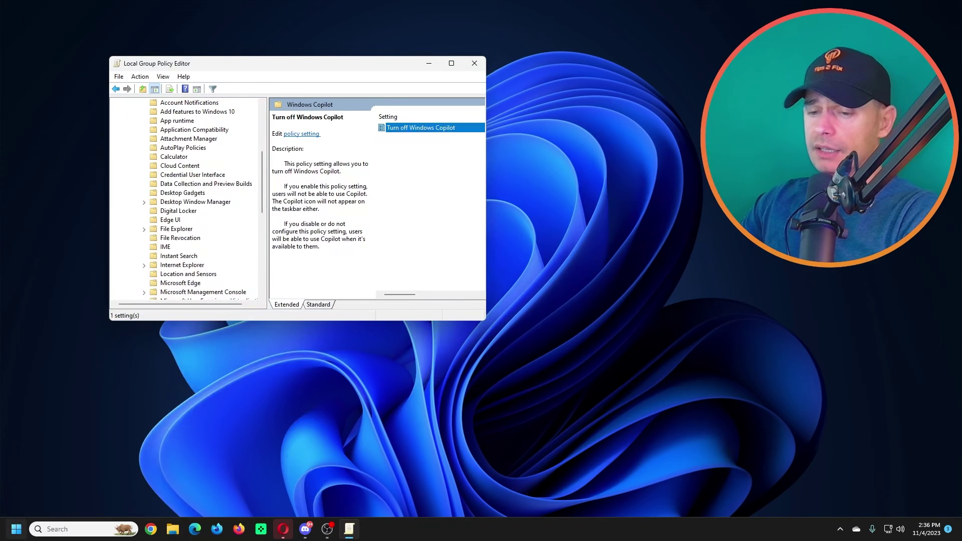
Close Group Policy Editor and launch Registry Editor by searching 'reg'
{"action": "key", "text": "super"}
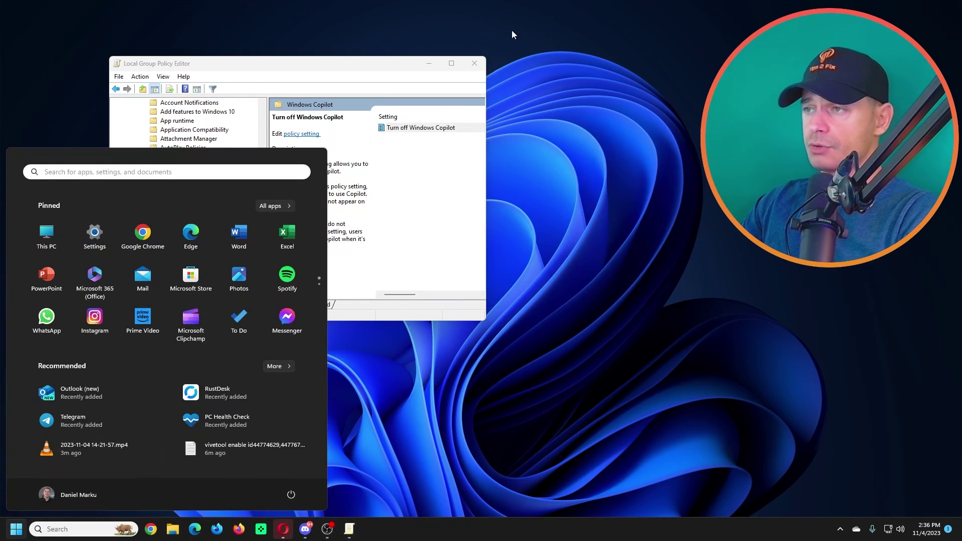
{"action": "left_click", "coordinate": [474, 63]}
{"action": "key", "text": "super"}
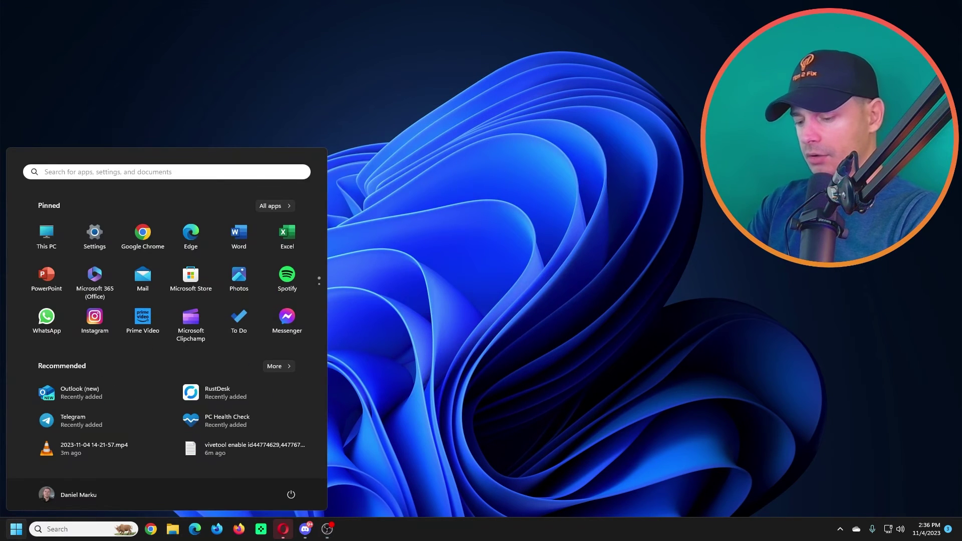
{"action": "type", "text": "reg"}
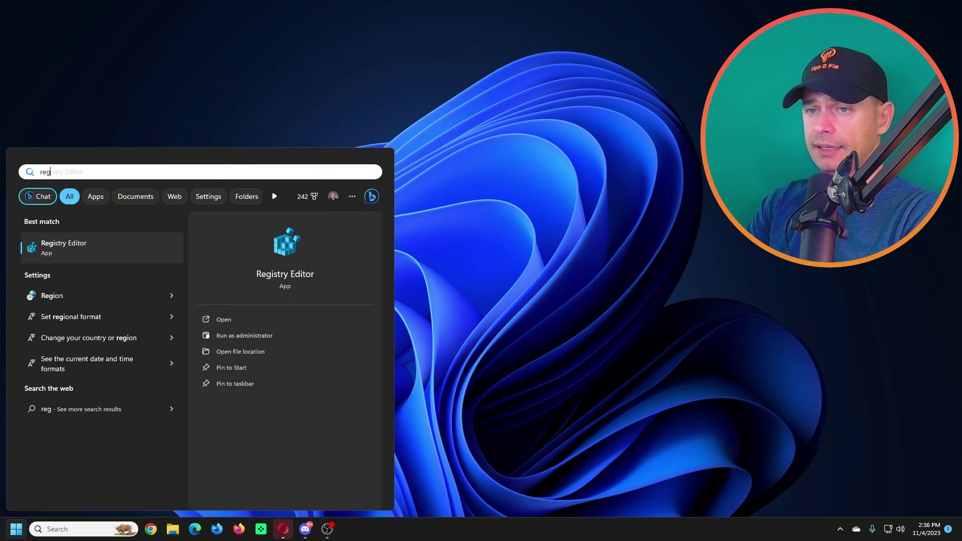
{"action": "key", "text": "Return"}
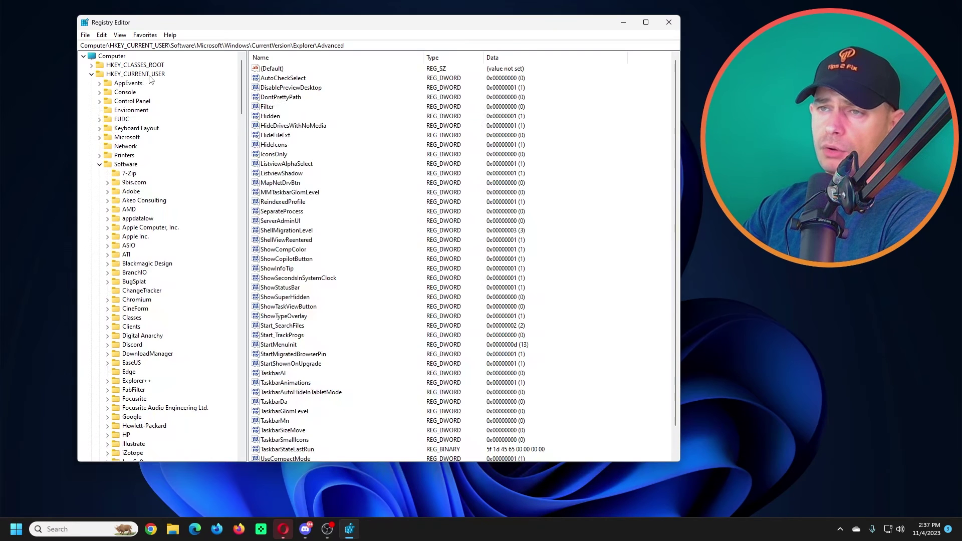
Browse to HKCU\Software\Microsoft\Windows\CurrentVersion\Explorer\Advanced
{"action": "left_click", "coordinate": [125, 165]}
{"action": "scroll", "coordinate": [176, 275], "scroll_direction": "down", "scroll_amount": 9}
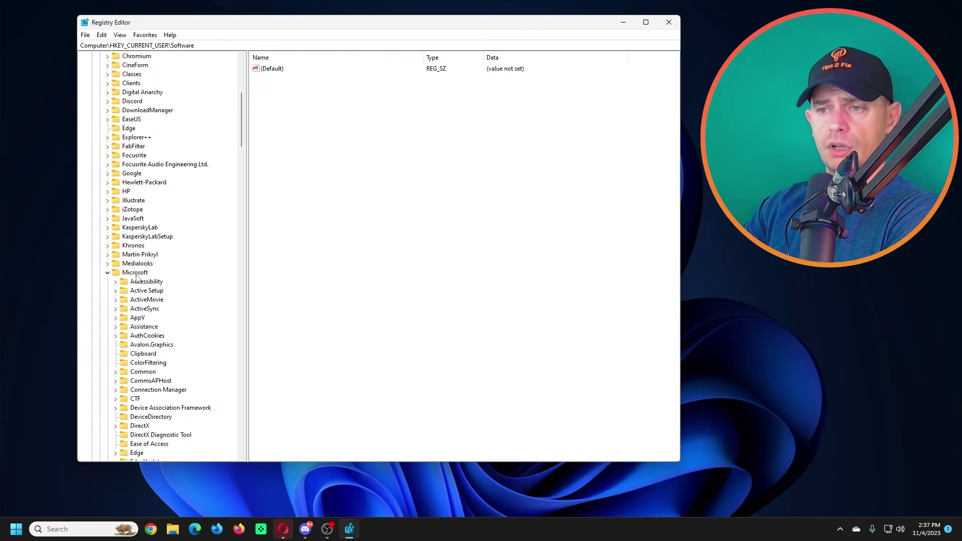
{"action": "left_click", "coordinate": [136, 275]}
{"action": "scroll", "coordinate": [187, 323], "scroll_direction": "down", "scroll_amount": 20}
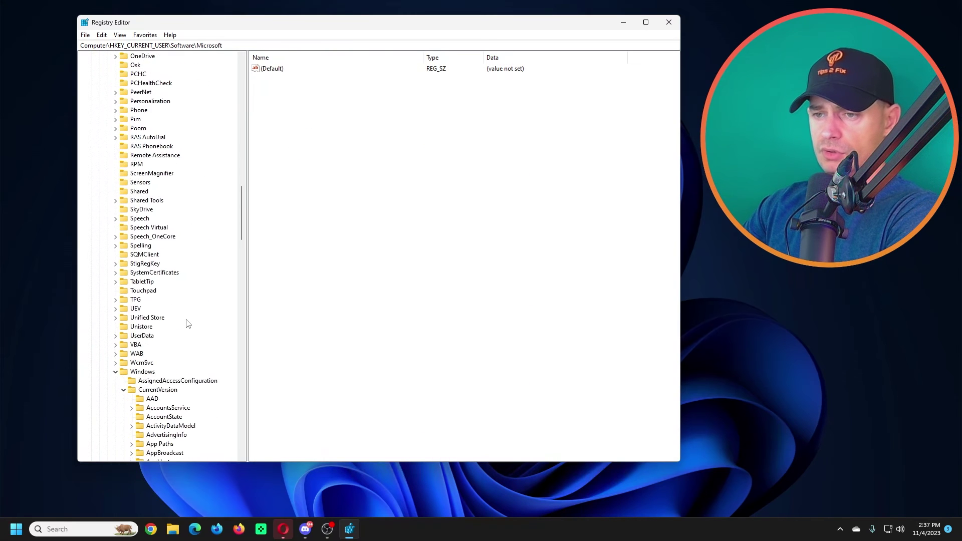
{"action": "scroll", "coordinate": [187, 323], "scroll_direction": "down", "scroll_amount": 4}
{"action": "left_click", "coordinate": [143, 265]}
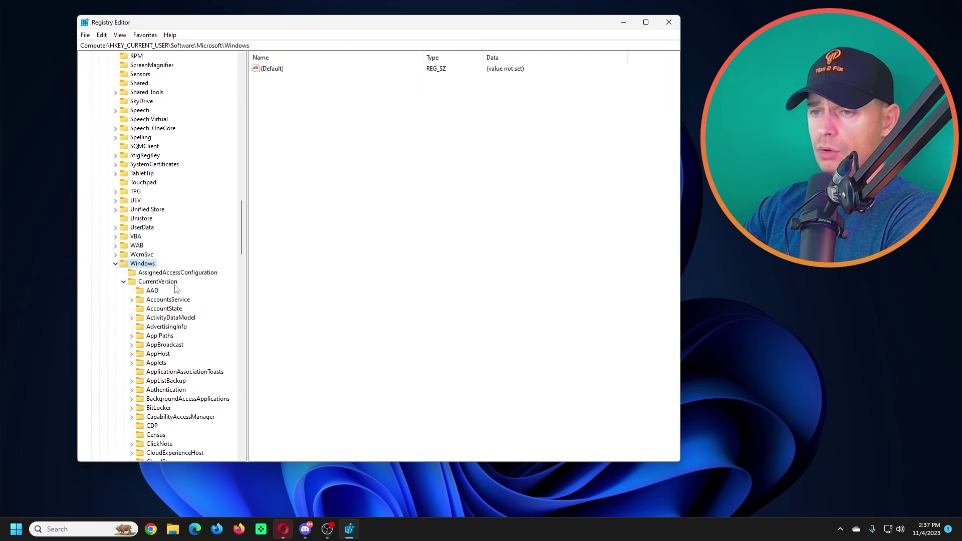
{"action": "left_click", "coordinate": [157, 281]}
{"action": "scroll", "coordinate": [203, 323], "scroll_direction": "down", "scroll_amount": 8}
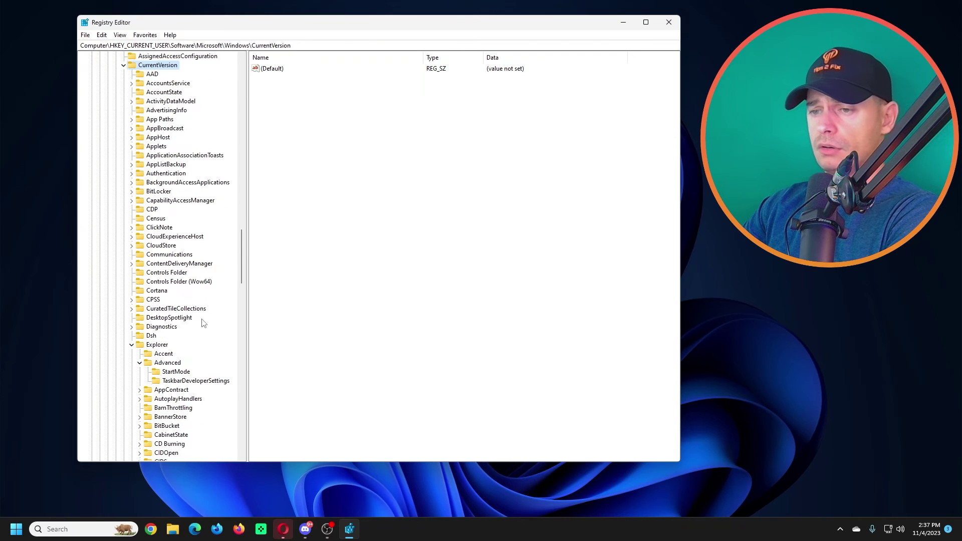
{"action": "left_click", "coordinate": [163, 346]}
{"action": "scroll", "coordinate": [202, 353], "scroll_direction": "down", "scroll_amount": 2}
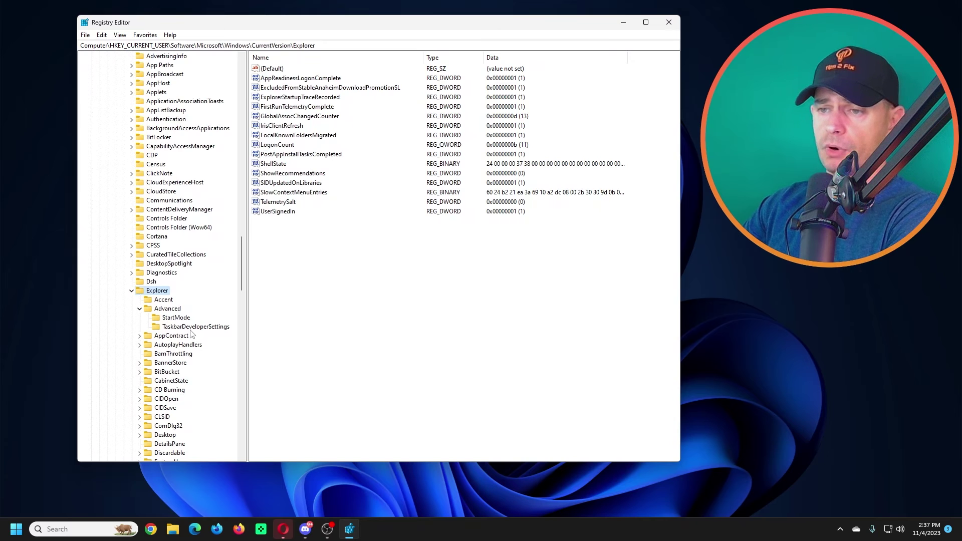
{"action": "left_click", "coordinate": [167, 310]}
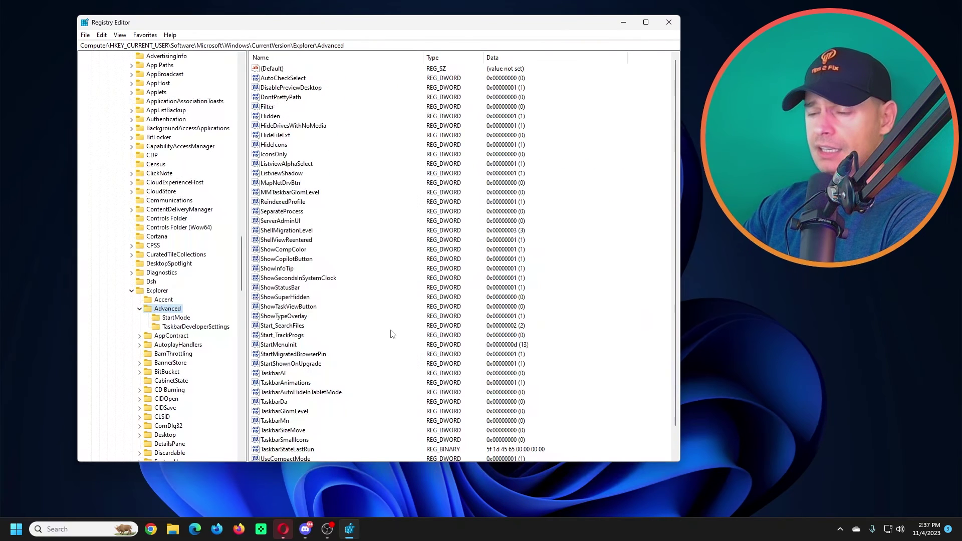
Change ShowCopilotButton's value data to 0, save it, and close Registry Editor
{"action": "left_click", "coordinate": [275, 296]}
{"action": "scroll", "coordinate": [301, 300], "scroll_direction": "down", "scroll_amount": 1}
{"action": "left_click", "coordinate": [282, 232]}
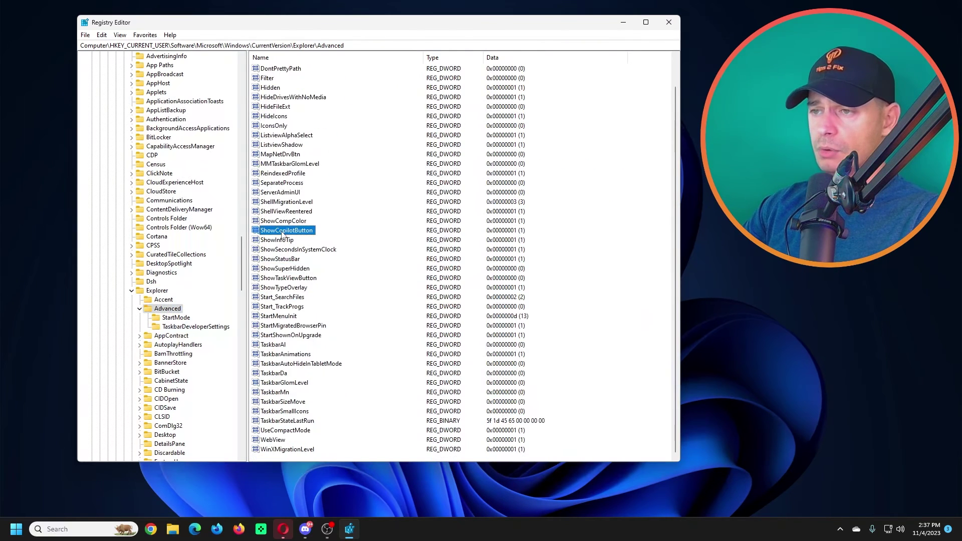
{"action": "double_click", "coordinate": [311, 232]}
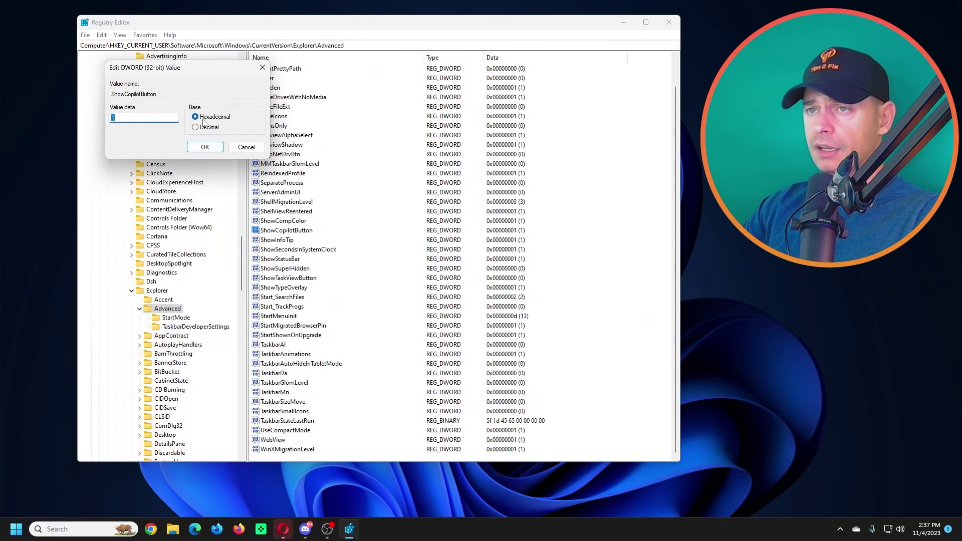
{"action": "type", "text": "0"}
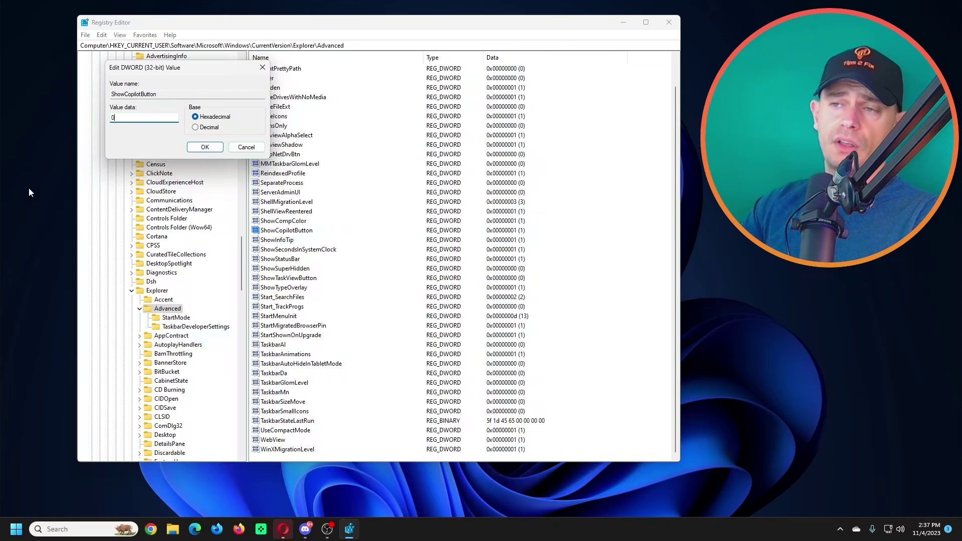
{"action": "left_click", "coordinate": [201, 148]}
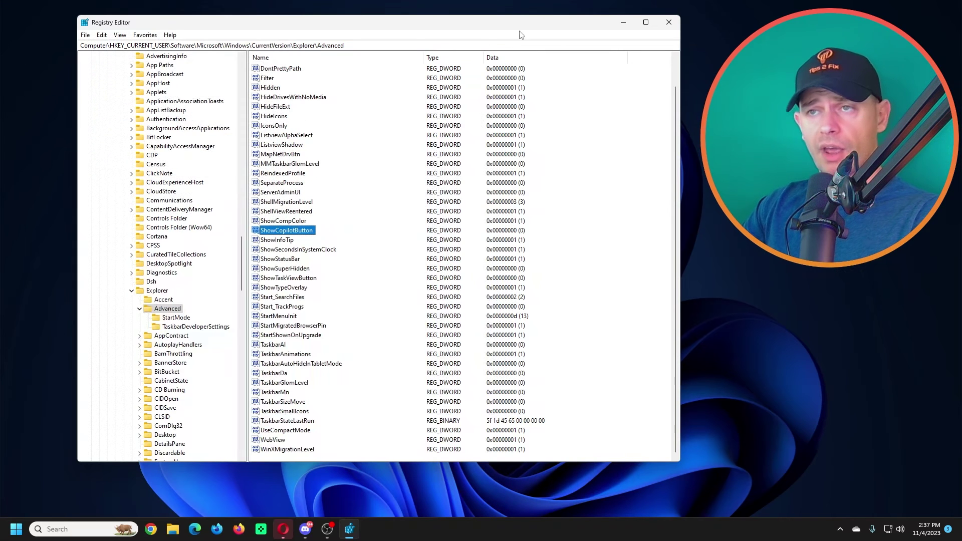
{"action": "left_click", "coordinate": [669, 22]}
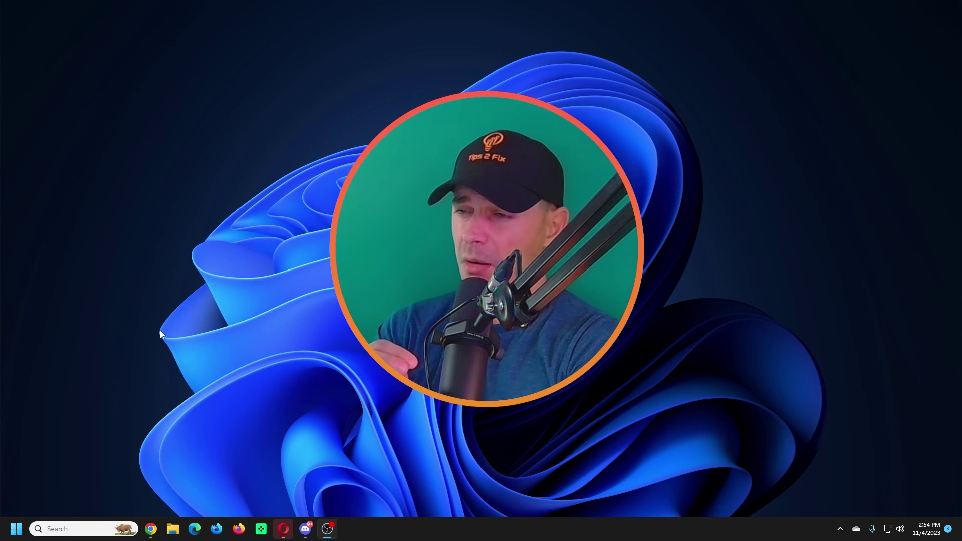
Restore the Chrome window showing the YouTube channel's Videos page from the taskbar
{"action": "left_click", "coordinate": [151, 529]}
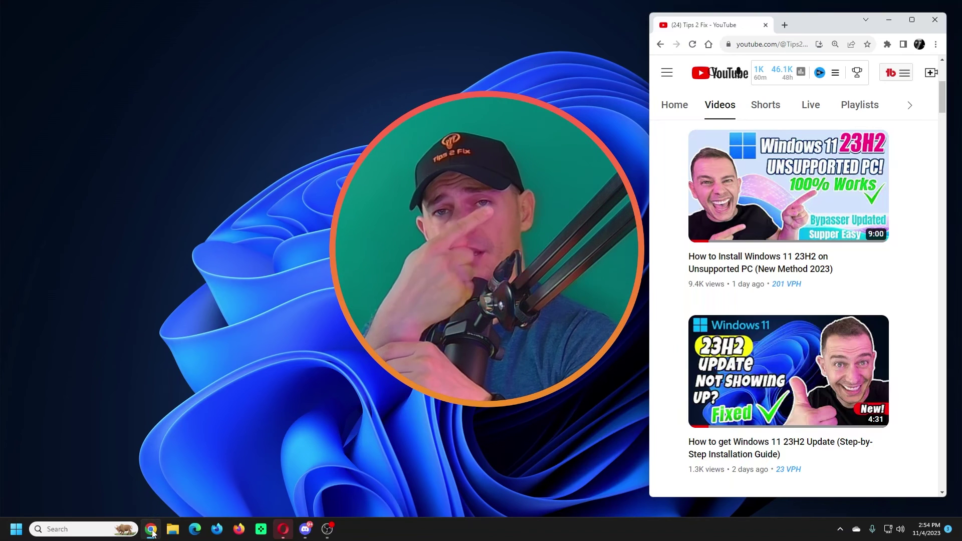
{"action": "mouse_move", "coordinate": [730, 222]}
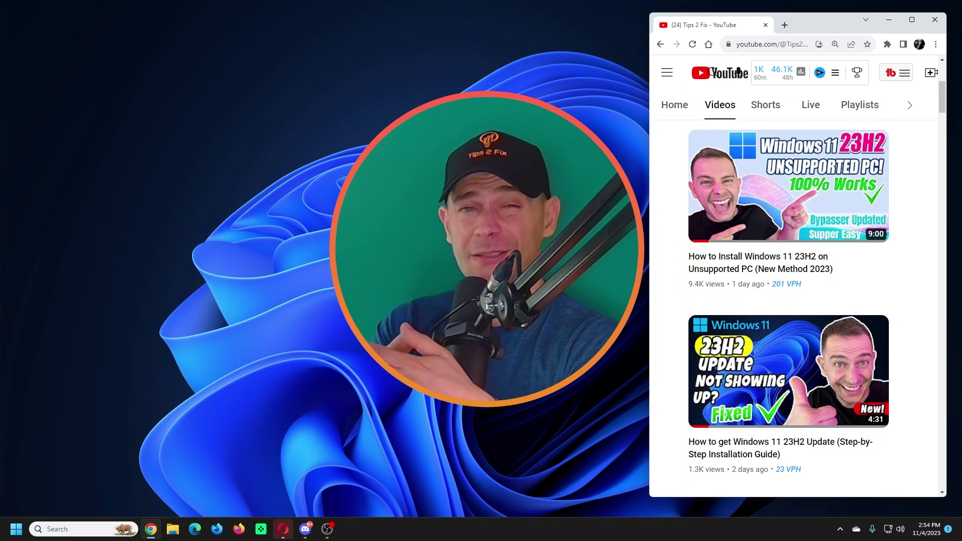
{"action": "mouse_move", "coordinate": [841, 345]}
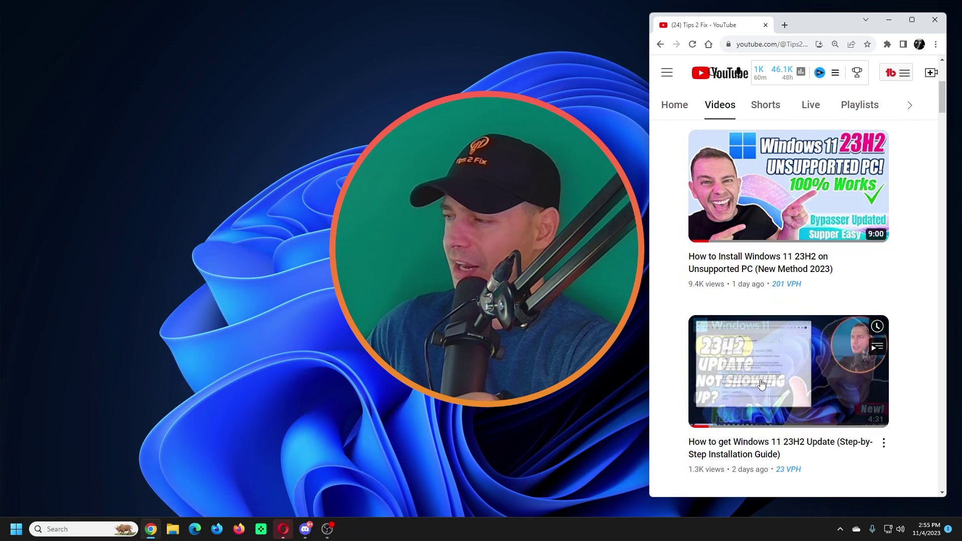